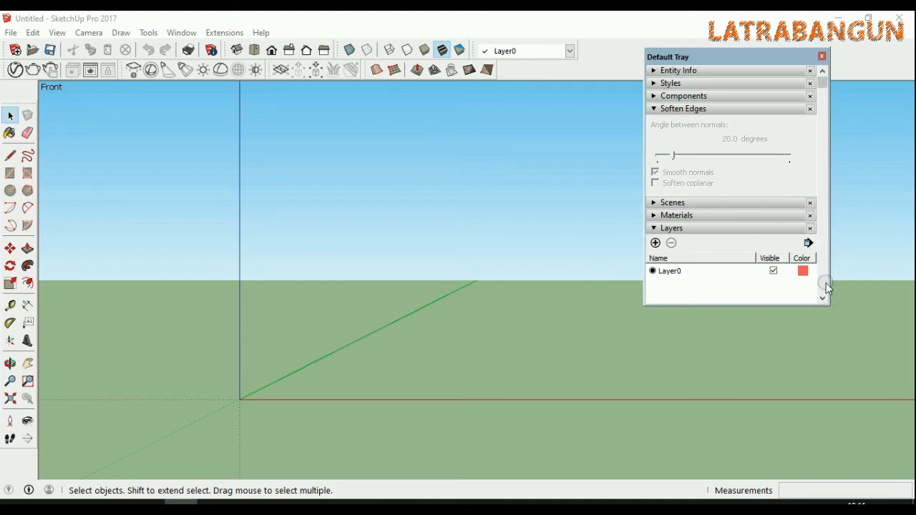
# - Open the tray manager for the Default Tray and turn its Layers dialog off and back on
pyautogui.rightClick(778, 58)
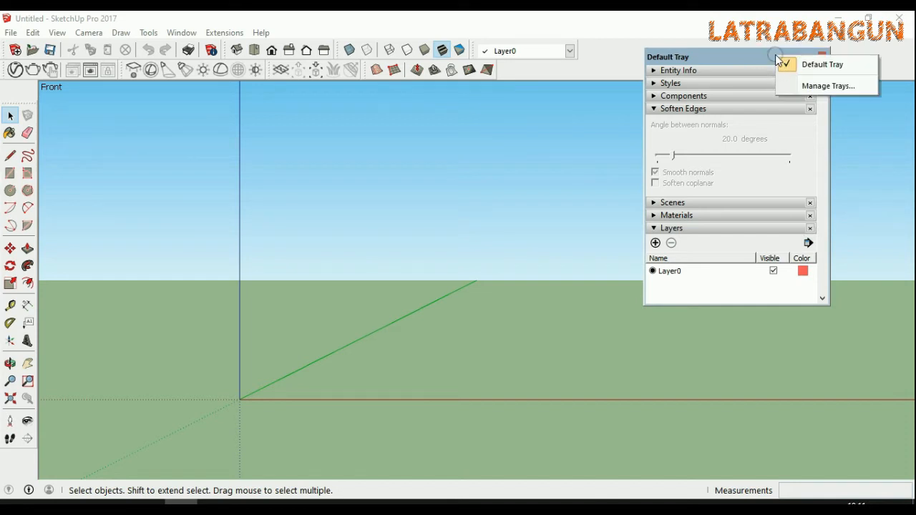
pyautogui.click(807, 87)
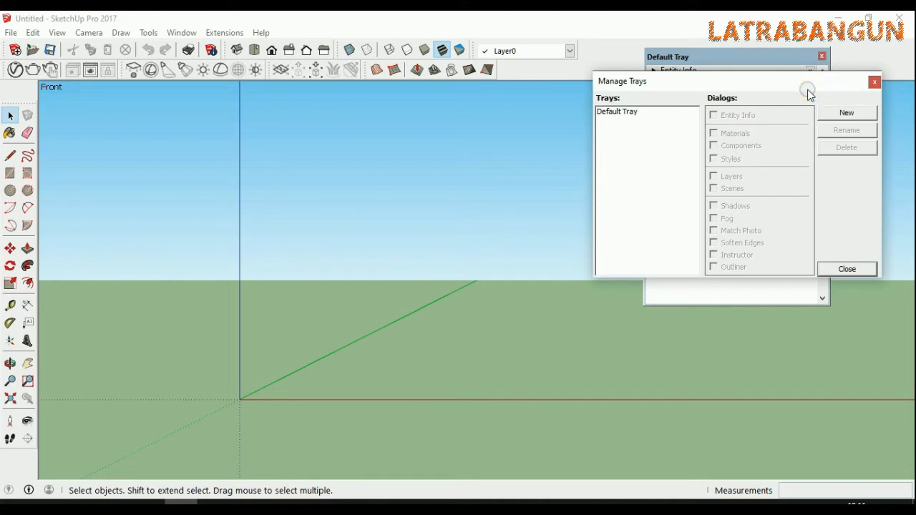
pyautogui.click(608, 114)
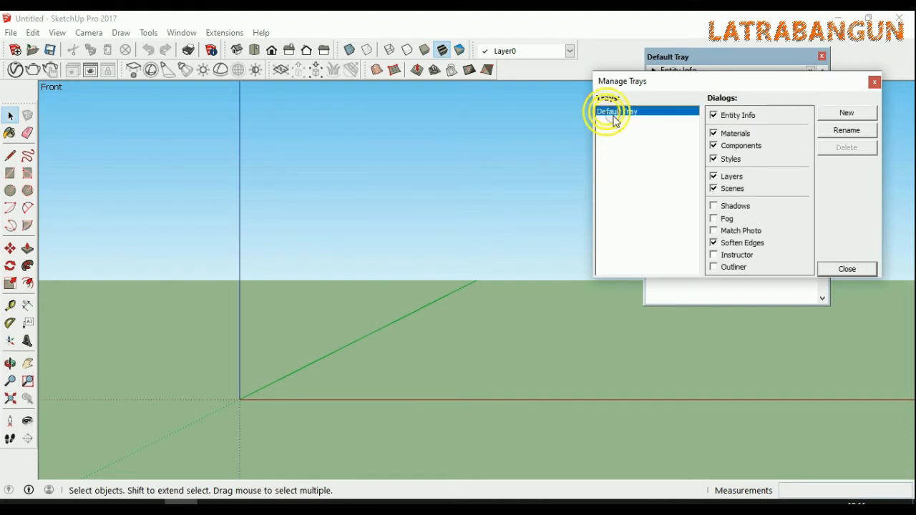
pyautogui.click(714, 177)
pyautogui.click(728, 190)
pyautogui.click(714, 176)
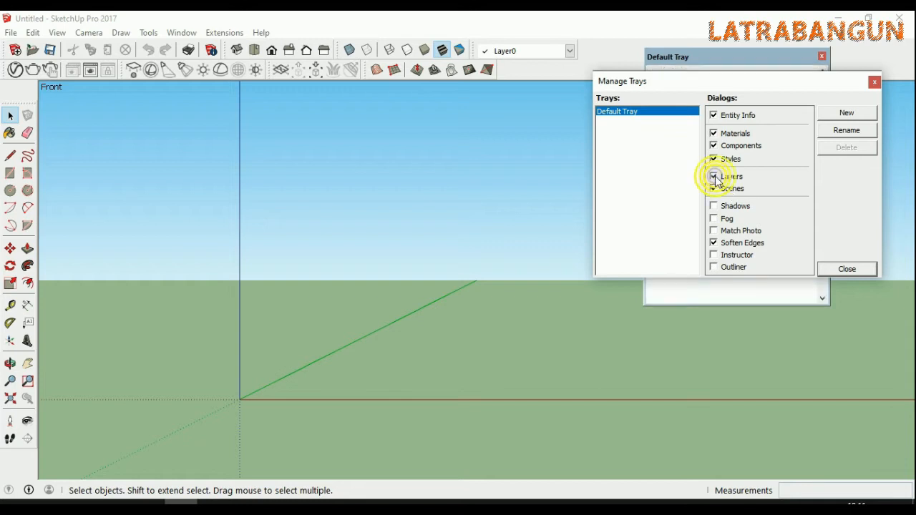
pyautogui.click(847, 270)
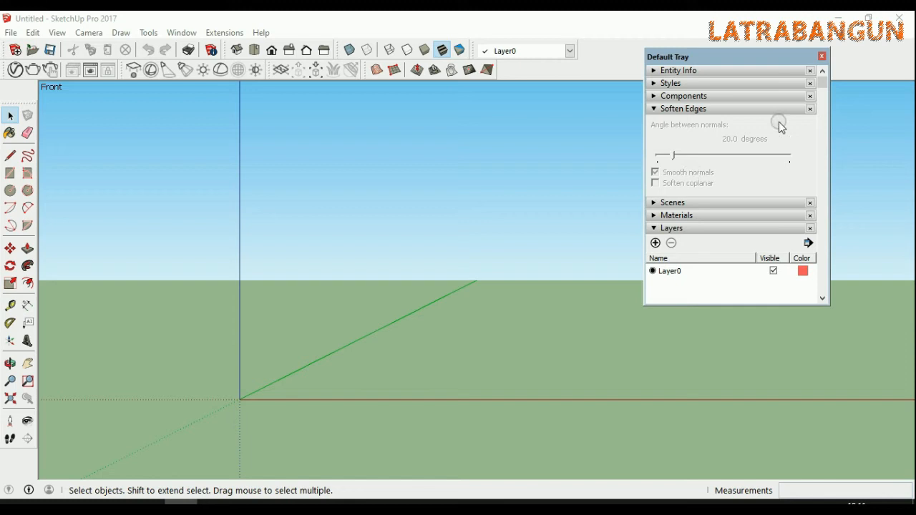
# - Remove the Soften Edges, Components, Styles, Scenes and Materials dialogs from the Default Tray
pyautogui.click(810, 109)
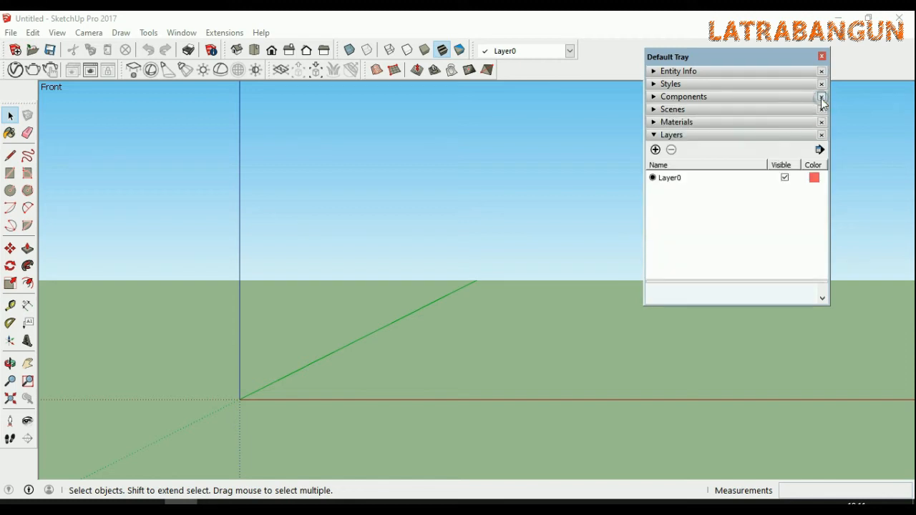
pyautogui.click(821, 97)
pyautogui.click(821, 83)
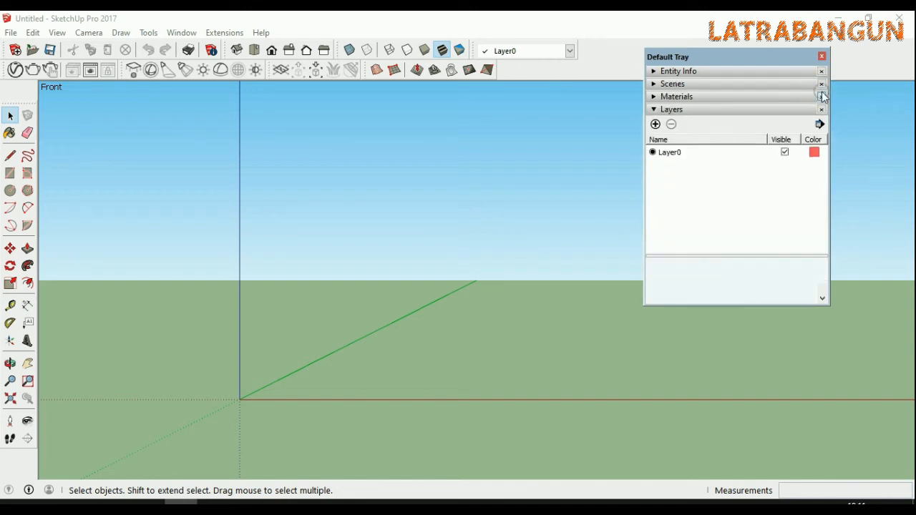
pyautogui.click(822, 85)
pyautogui.click(822, 84)
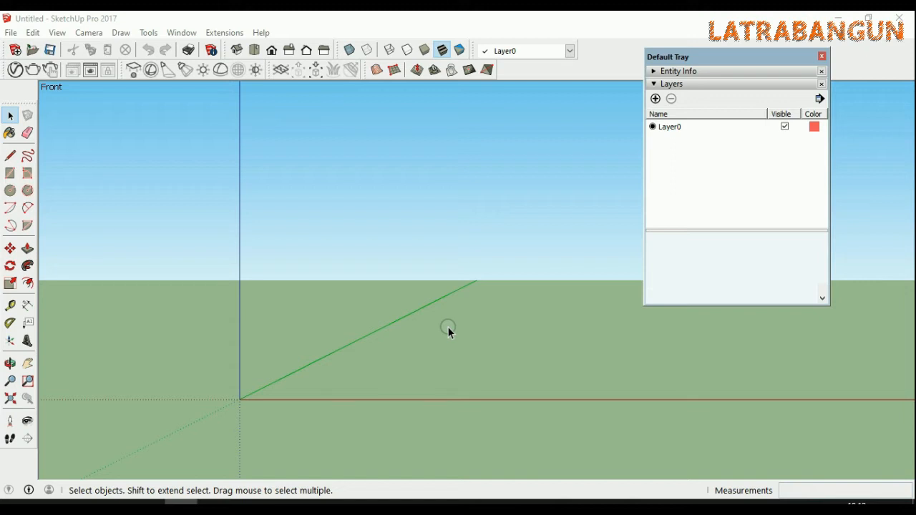
# - Switch to the top view and draw a rectangle with one corner at the origin, along the red and green axes
pyautogui.scroll(-2, 326, 230)
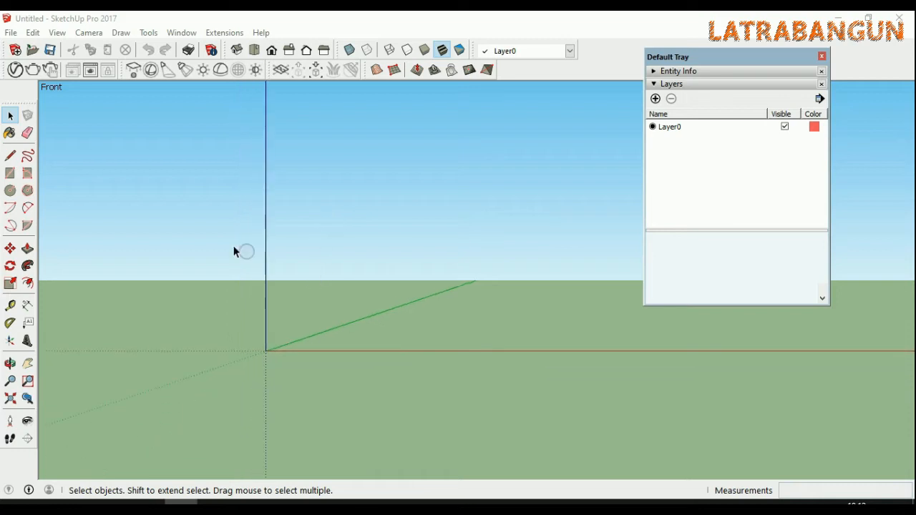
pyautogui.click(252, 50)
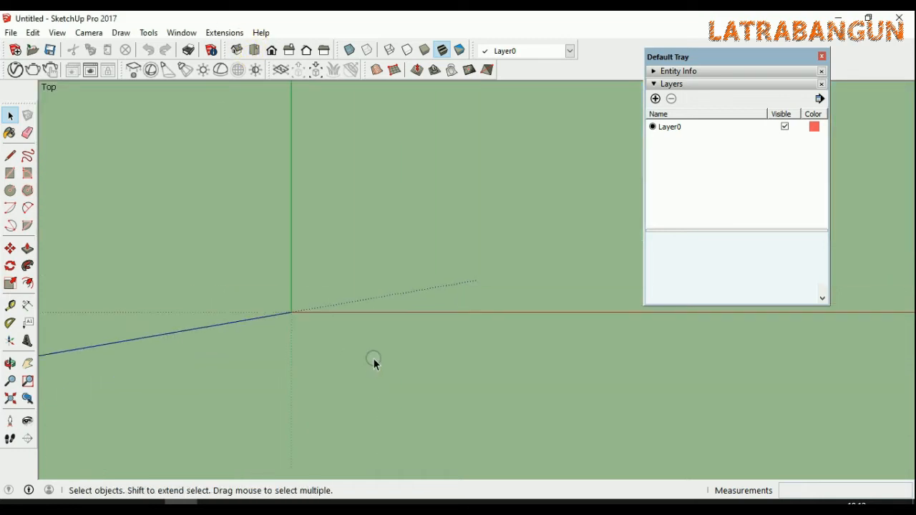
pyautogui.click(10, 173)
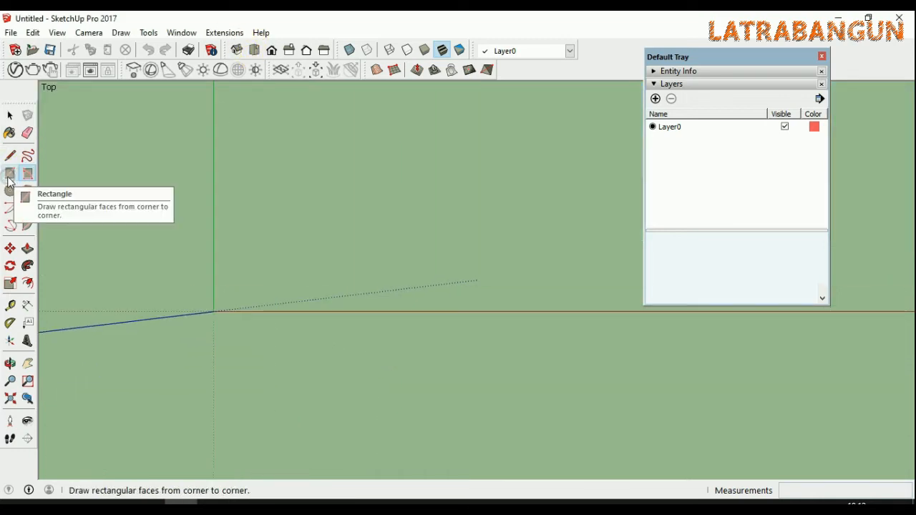
pyautogui.click(222, 315)
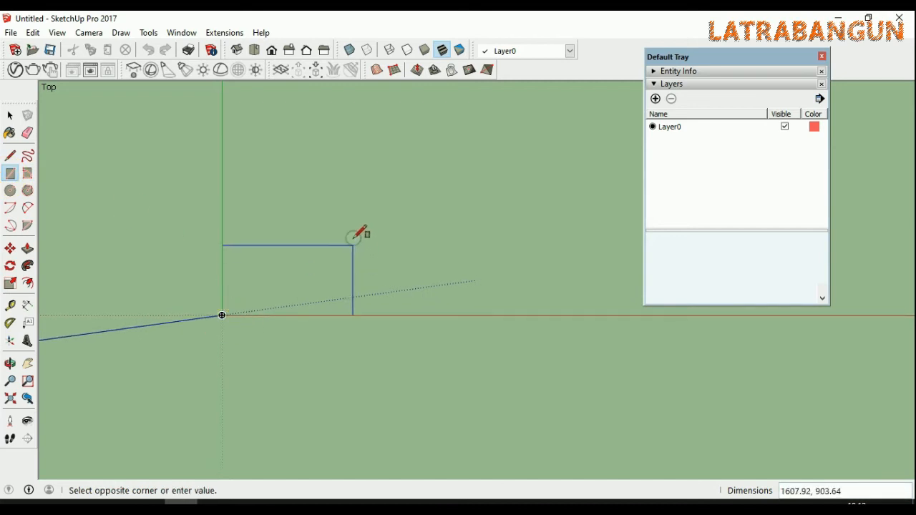
pyautogui.click(354, 200)
pyautogui.scroll(-2, 179, 283)
pyautogui.scroll(3, 261, 280)
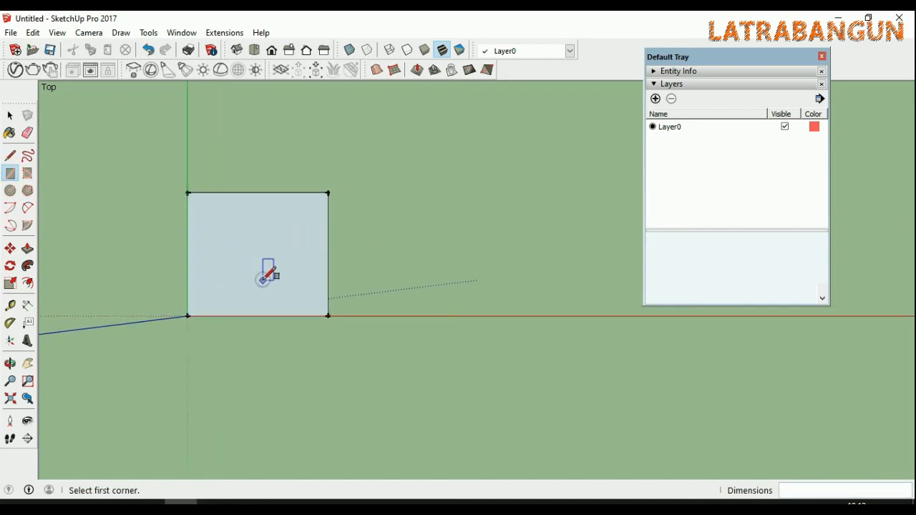
pyautogui.press('space')
pyautogui.click(234, 280)
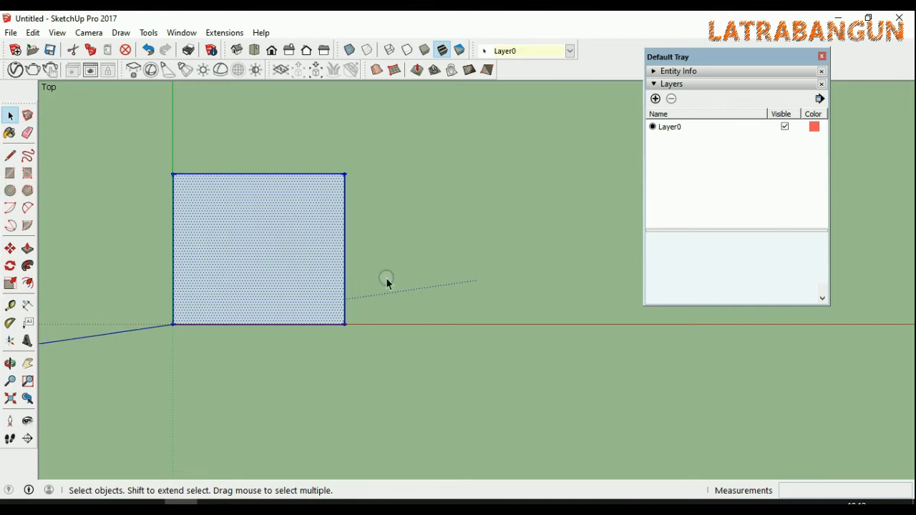
pyautogui.click(410, 278)
# - Draw a circle beside the rectangle, a short distance along the red axis
pyautogui.click(10, 172)
pyautogui.scroll(-1, 251, 282)
pyautogui.press('space')
pyautogui.click(9, 190)
pyautogui.scroll(-1, 156, 233)
pyautogui.click(375, 250)
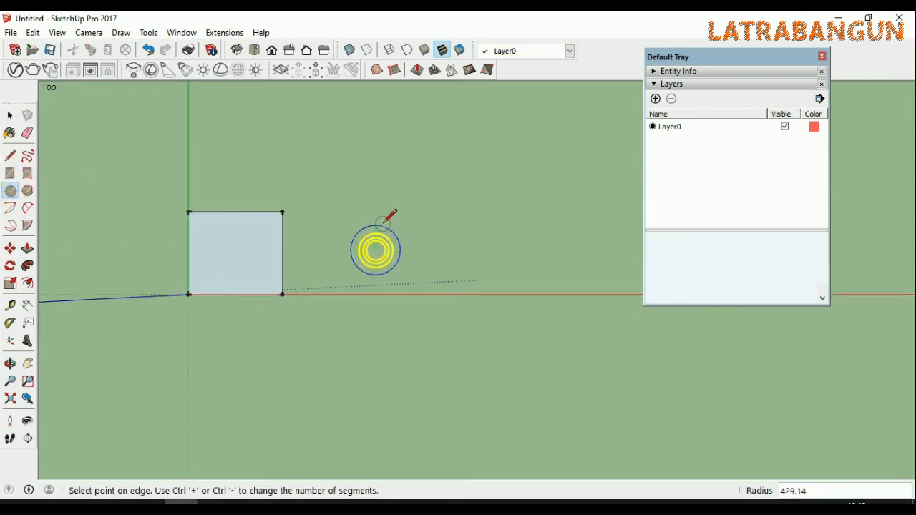
pyautogui.click(378, 206)
pyautogui.scroll(1, 434, 246)
pyautogui.press('space')
pyautogui.click(478, 276)
# - Examine which layers are available and which layer the rectangle and the circle are on
pyautogui.doubleClick(186, 225)
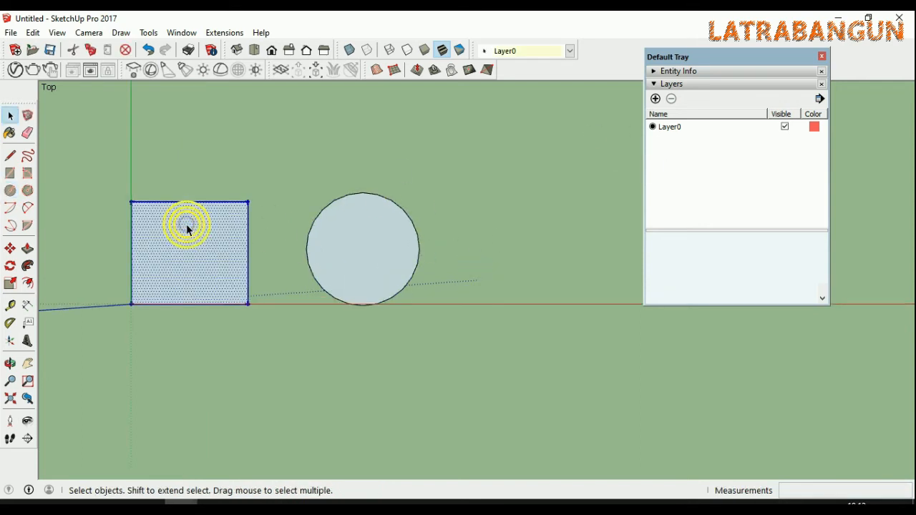
pyautogui.click(350, 247)
pyautogui.click(543, 233)
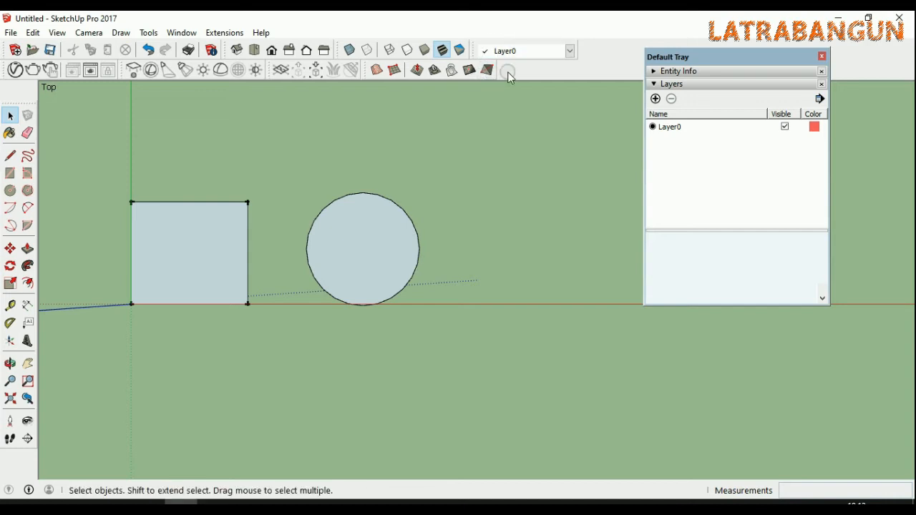
pyautogui.click(553, 57)
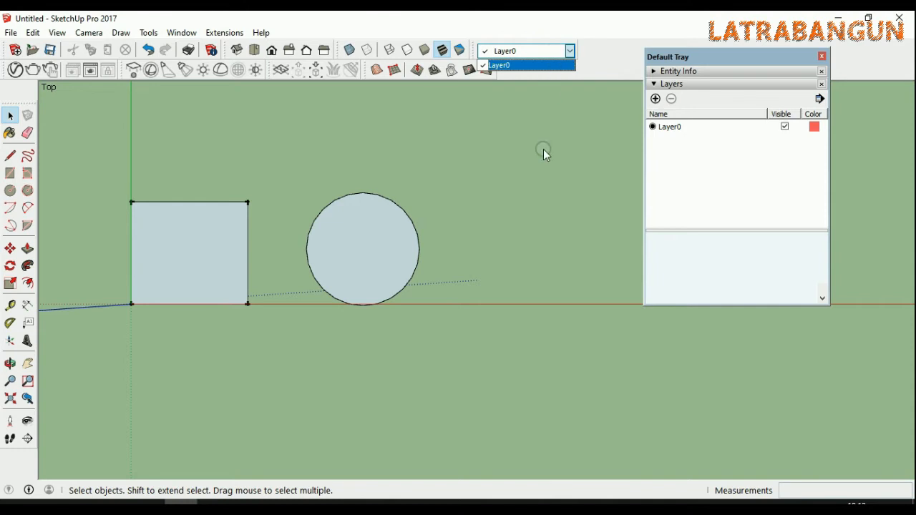
pyautogui.click(454, 229)
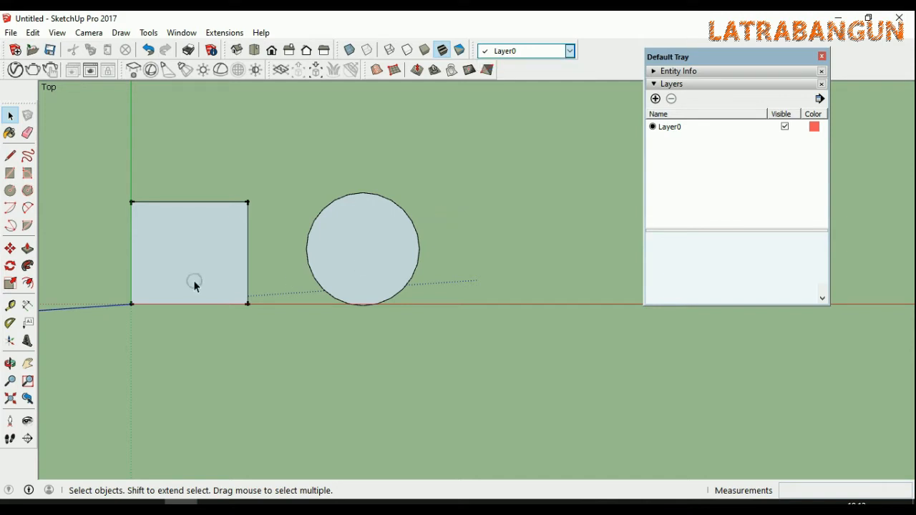
pyautogui.click(195, 276)
pyautogui.click(365, 264)
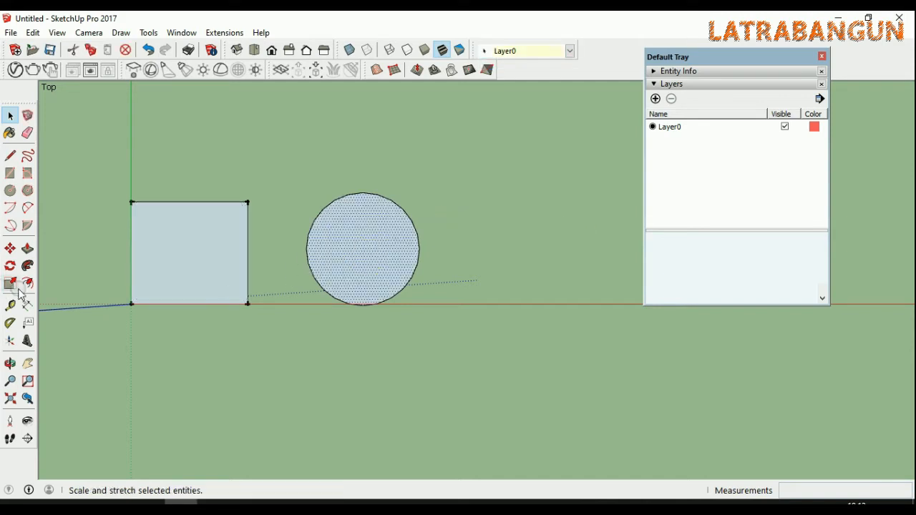
pyautogui.click(179, 253)
pyautogui.click(455, 246)
pyautogui.click(382, 231)
pyautogui.click(495, 209)
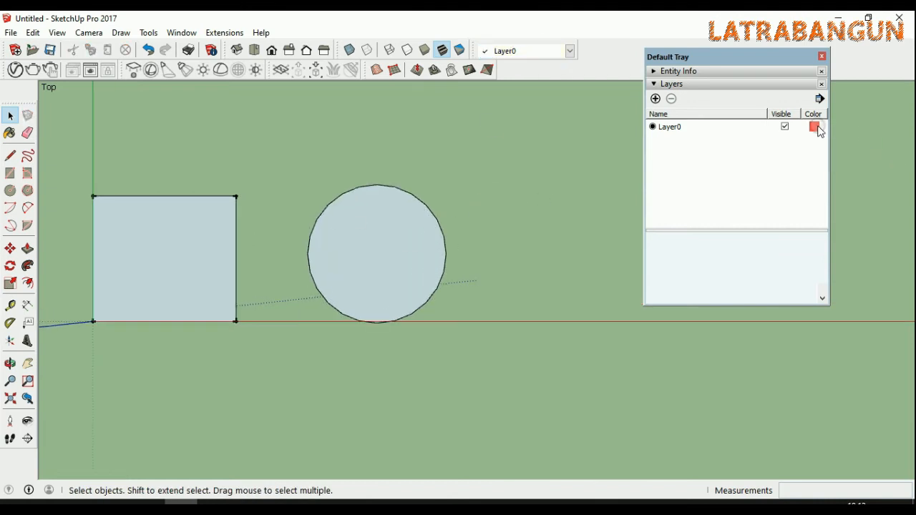
# - Change the colour of Layer0 to yellow using the colour wheel
pyautogui.click(814, 127)
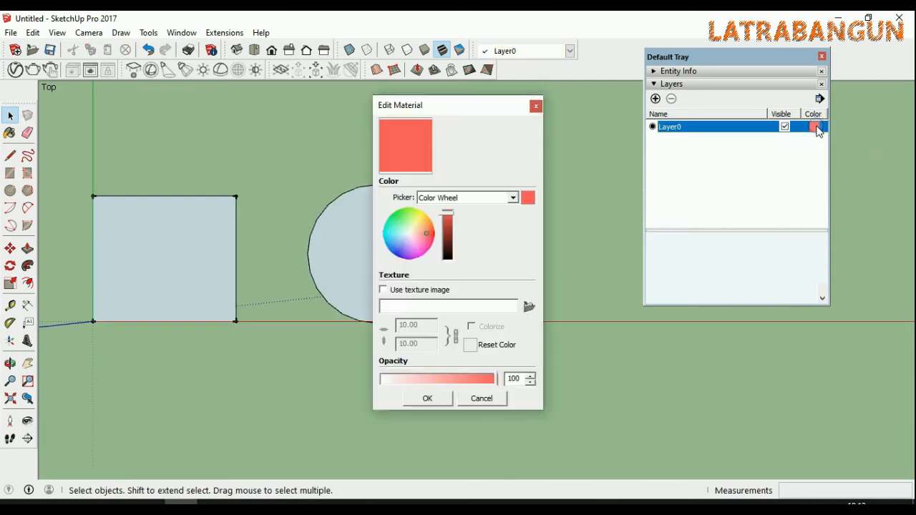
pyautogui.click(473, 399)
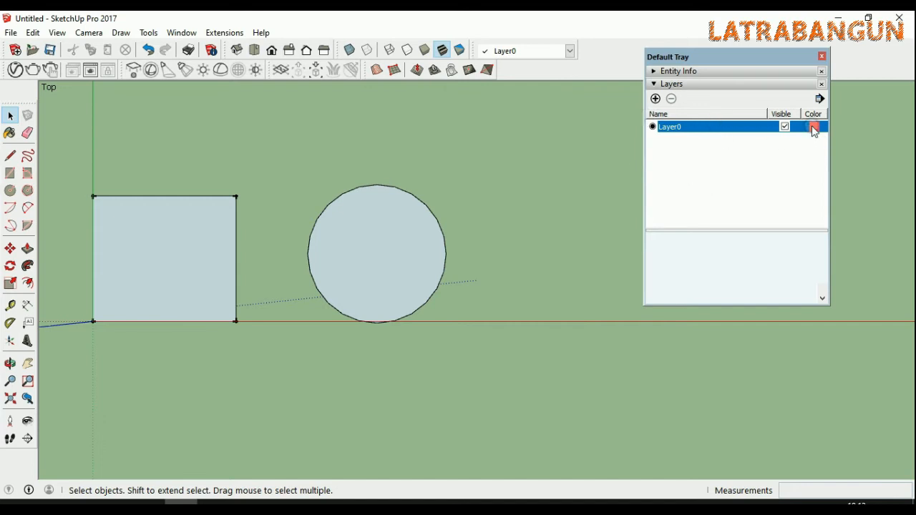
pyautogui.click(814, 127)
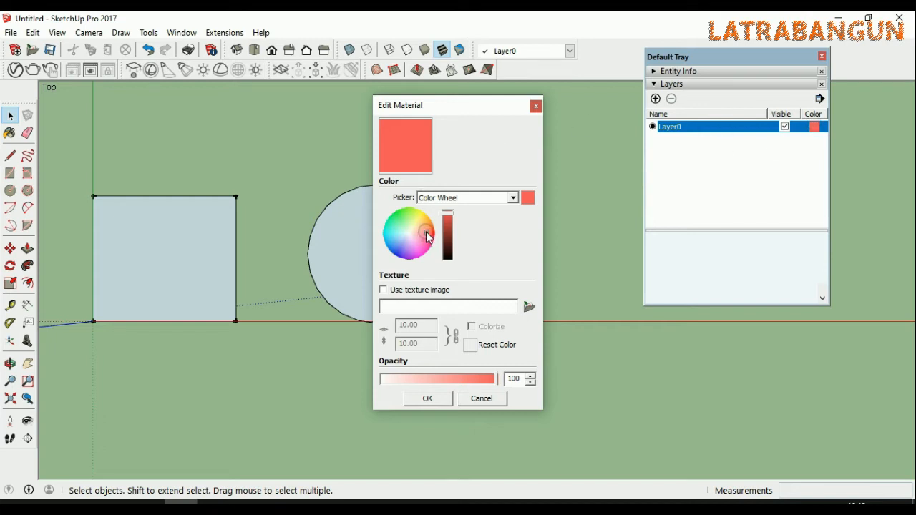
pyautogui.moveTo(427, 238); pyautogui.dragTo(419, 220)
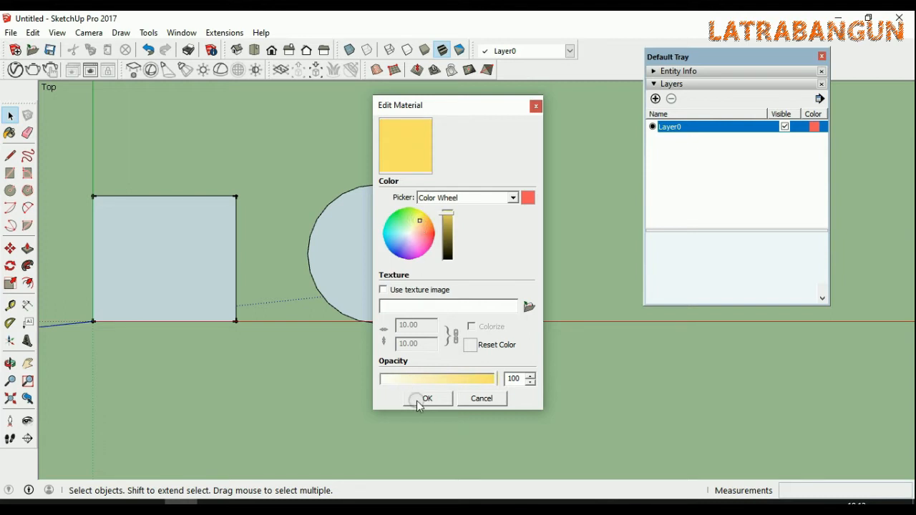
pyautogui.click(421, 401)
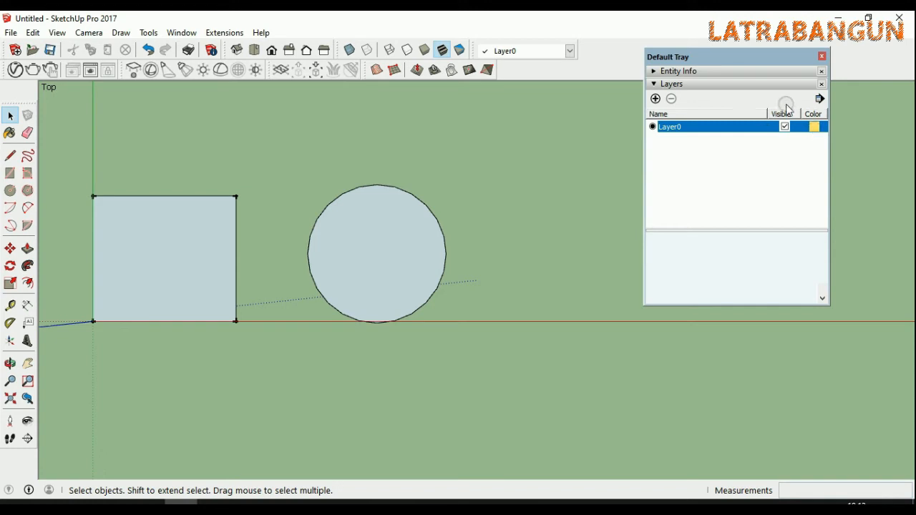
# - Expand Entity Info and inspect the layer assigned to the circle's face and to the rectangle with its edges
pyautogui.click(747, 72)
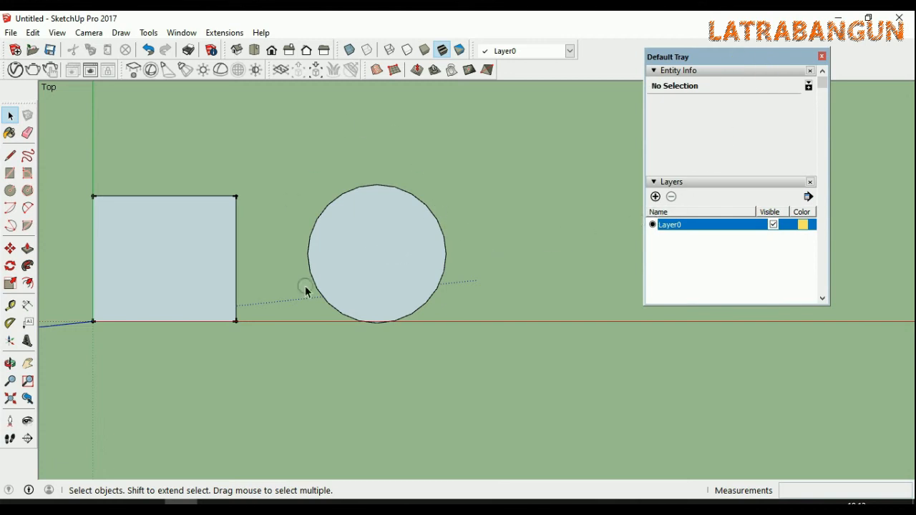
pyautogui.click(383, 271)
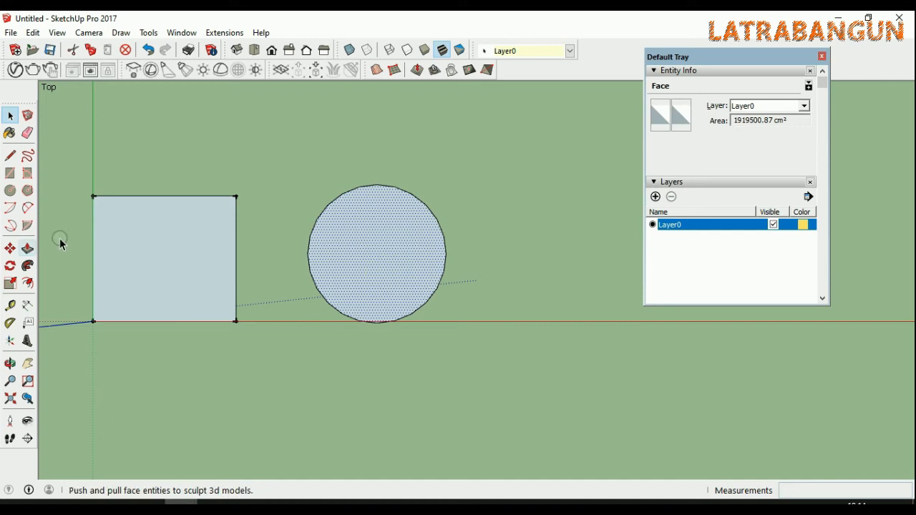
pyautogui.click(169, 257)
pyautogui.doubleClick(169, 260)
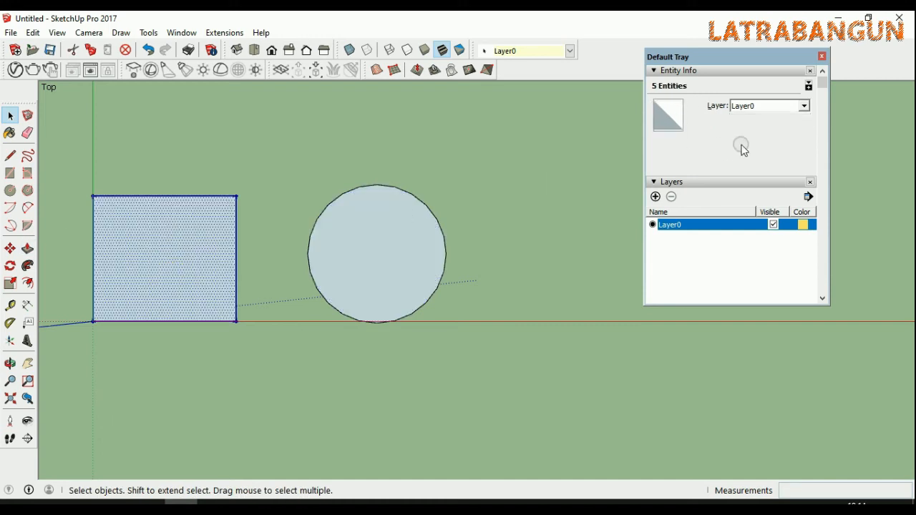
# - Browse the paints and layers offered for the selected rectangle in Entity Info, without applying any
pyautogui.click(672, 115)
pyautogui.scroll(-2, 727, 157)
pyautogui.scroll(2, 725, 168)
pyautogui.scroll(-2, 722, 172)
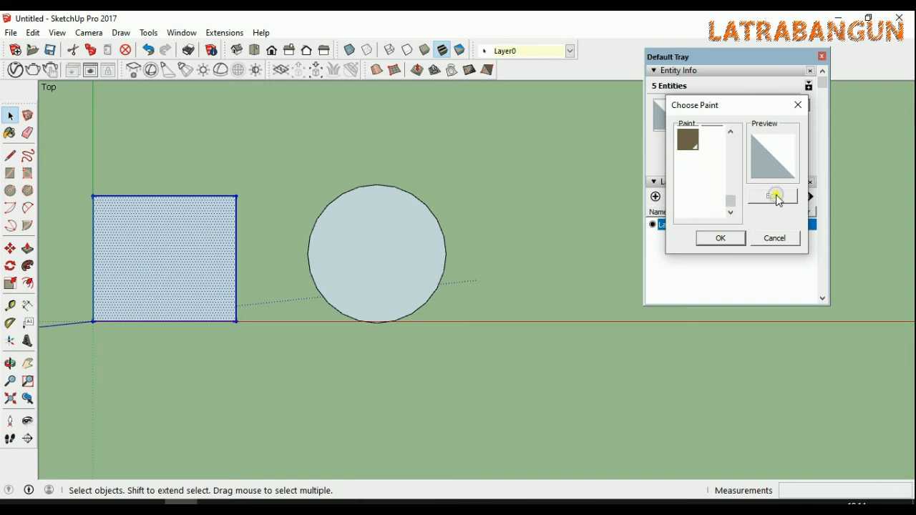
pyautogui.click(779, 243)
pyautogui.click(773, 106)
pyautogui.click(778, 118)
pyautogui.click(673, 116)
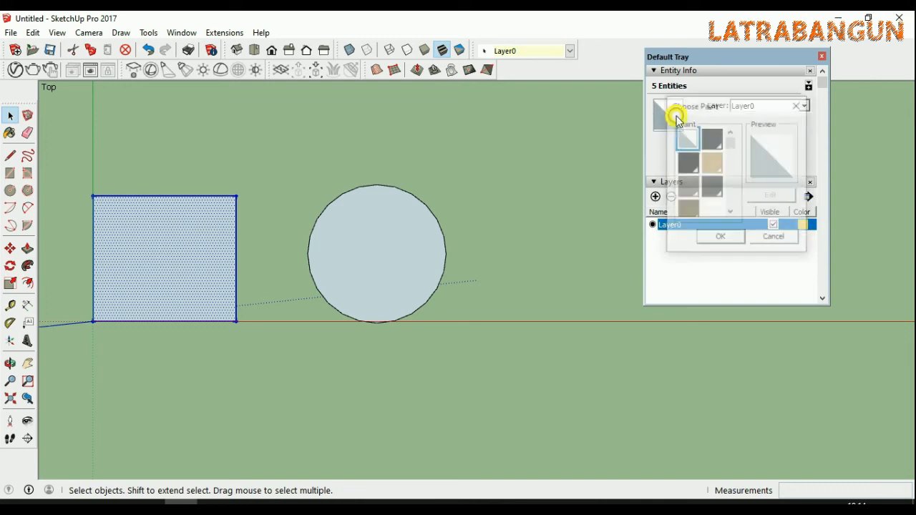
pyautogui.click(775, 238)
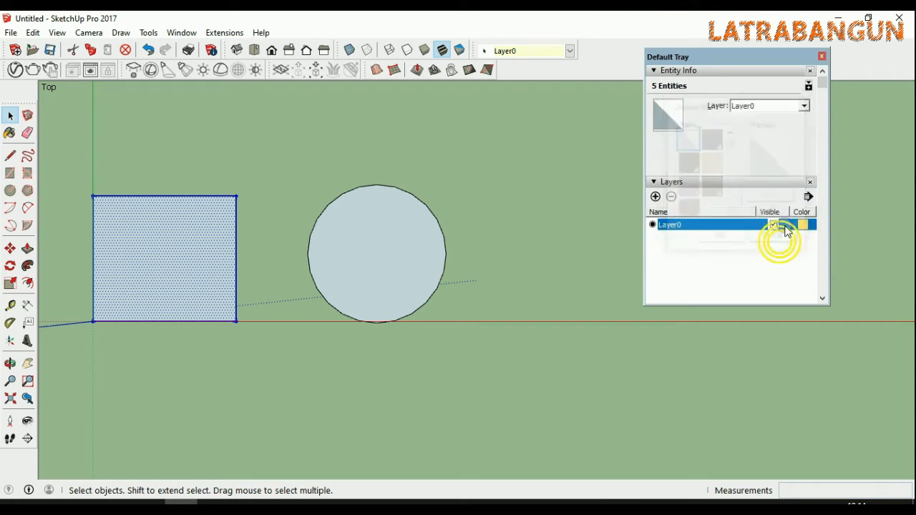
# - Turn on Color by layer so the rectangle and circle show the colour of Layer0
pyautogui.click(804, 226)
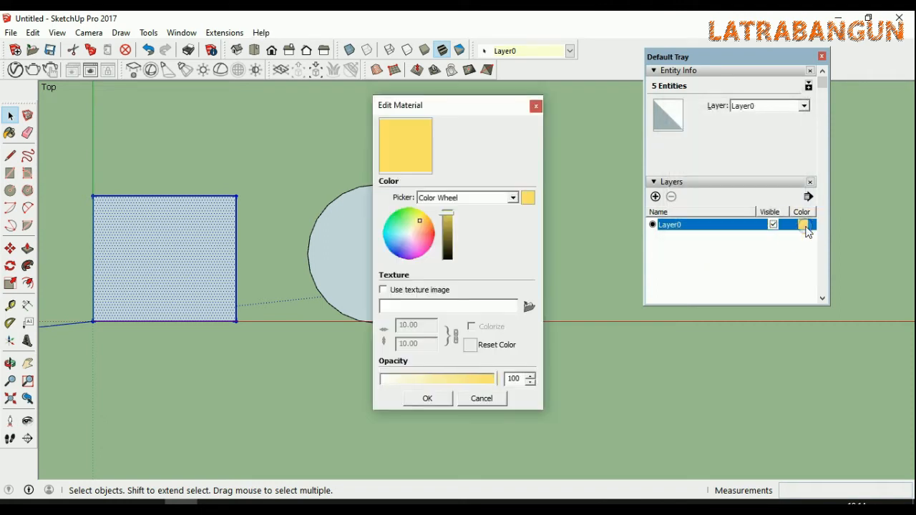
pyautogui.click(491, 397)
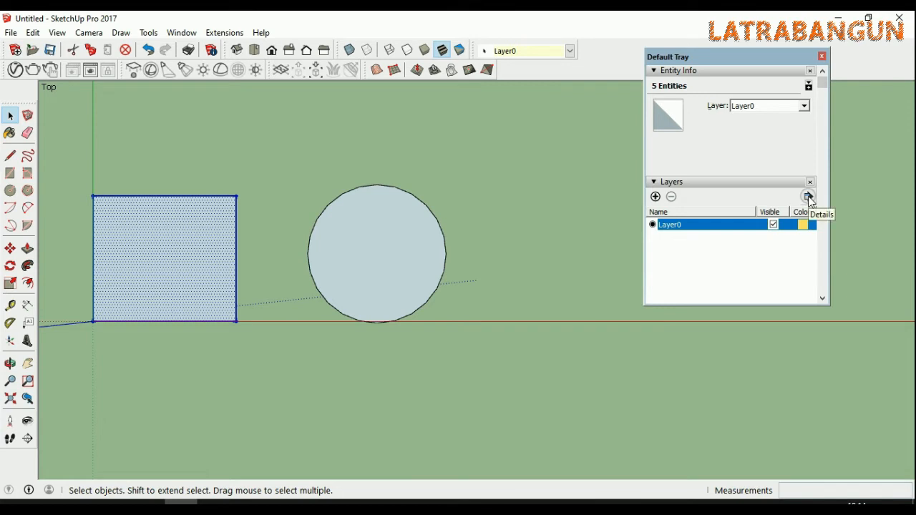
pyautogui.click(809, 198)
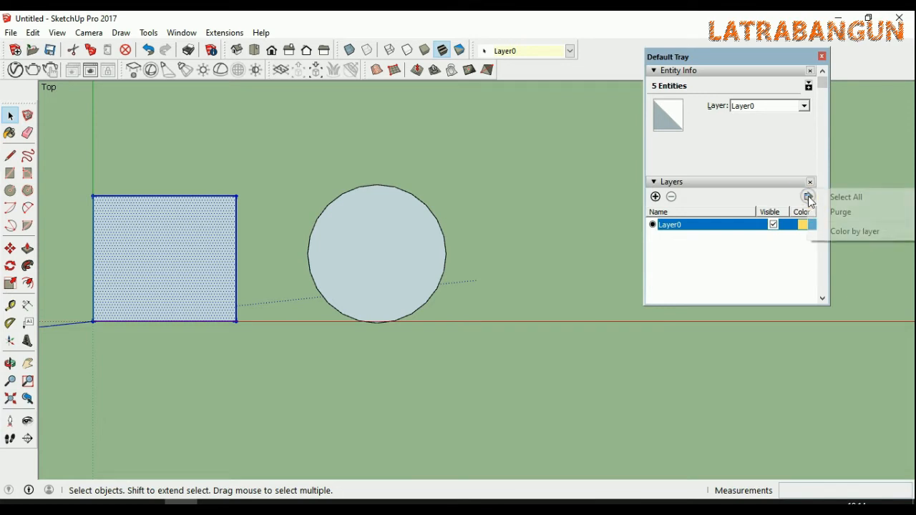
pyautogui.click(852, 232)
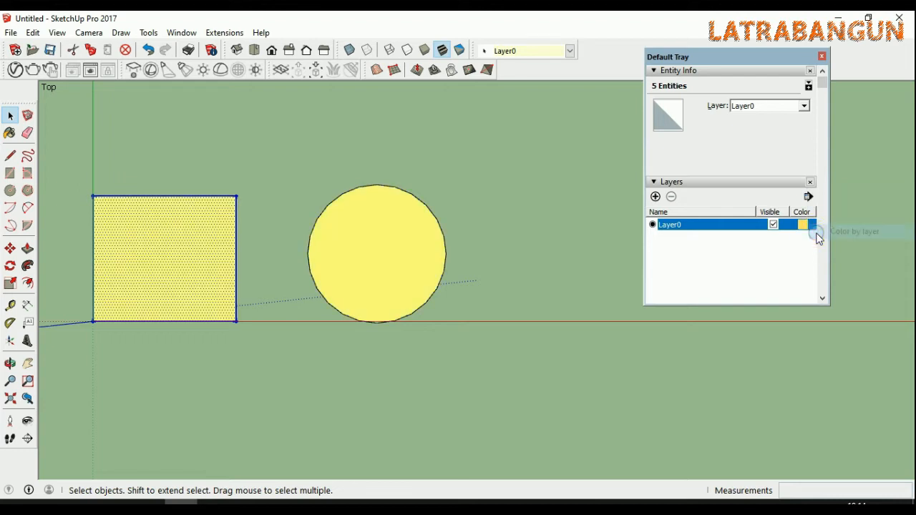
pyautogui.click(483, 215)
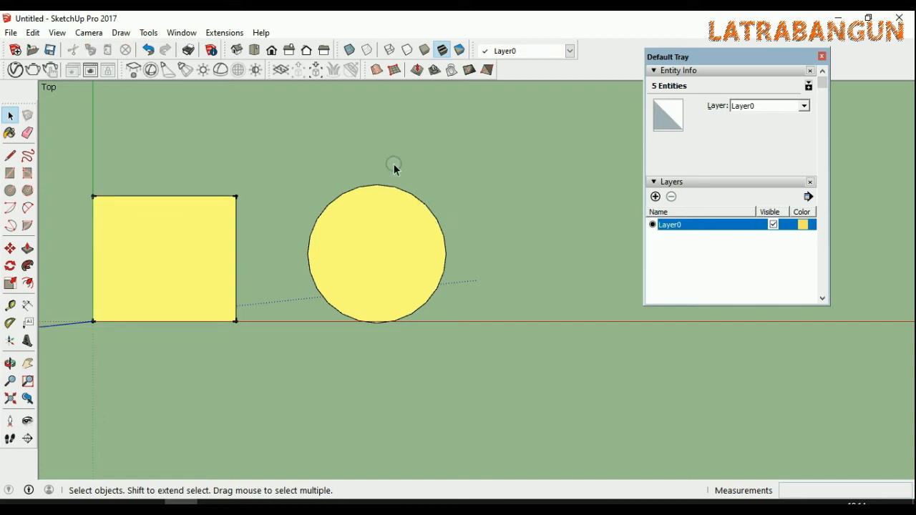
# - Inspect the layer assigned to the circle with its edges and check the Color by layer option
pyautogui.click(380, 228)
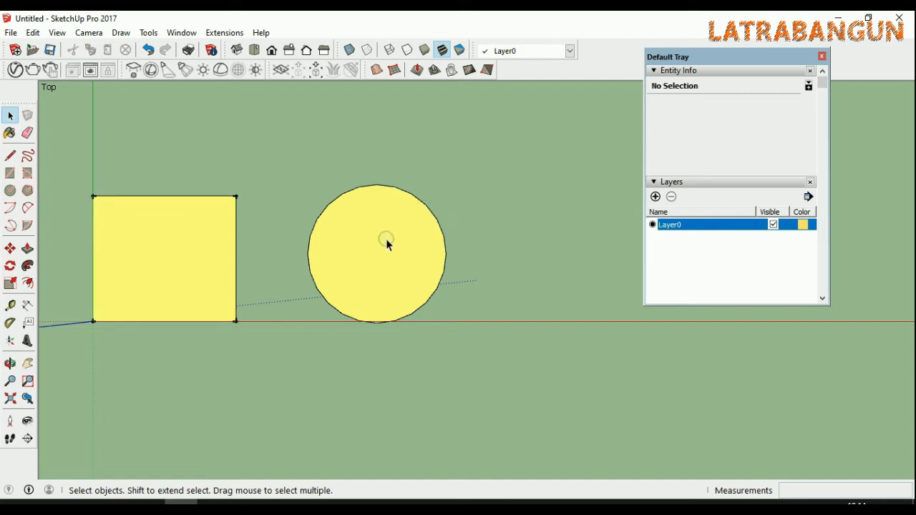
pyautogui.click(482, 240)
pyautogui.moveTo(282, 157); pyautogui.dragTo(490, 338)
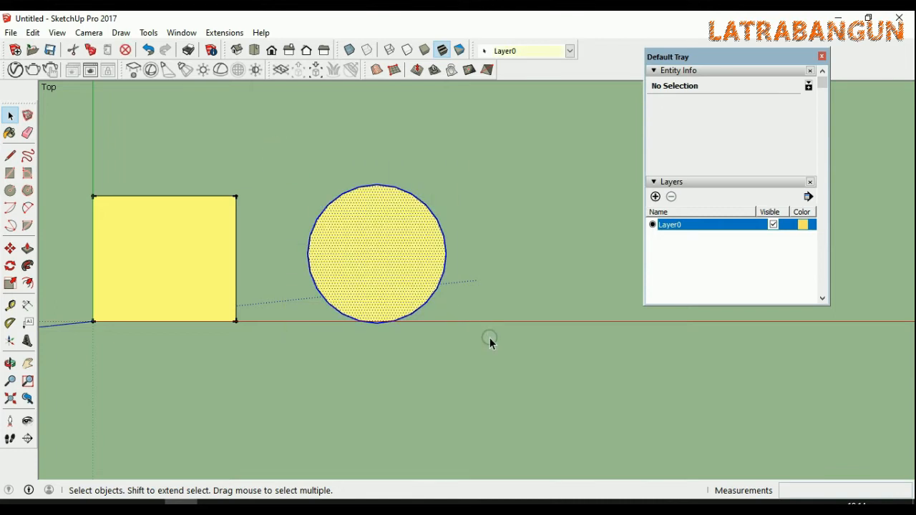
pyautogui.click(808, 197)
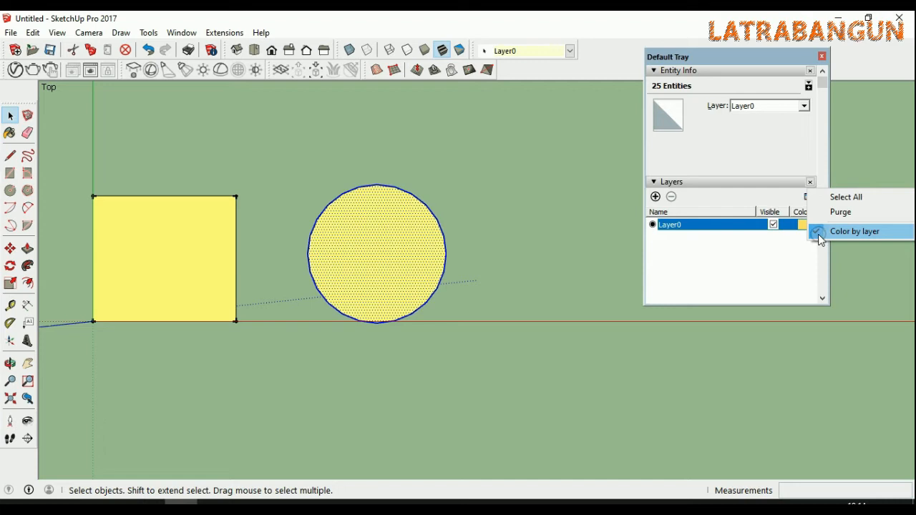
pyautogui.click(482, 247)
# - Select the rectangle and the circle in turn to compare their layer and colour
pyautogui.scroll(-2, 482, 248)
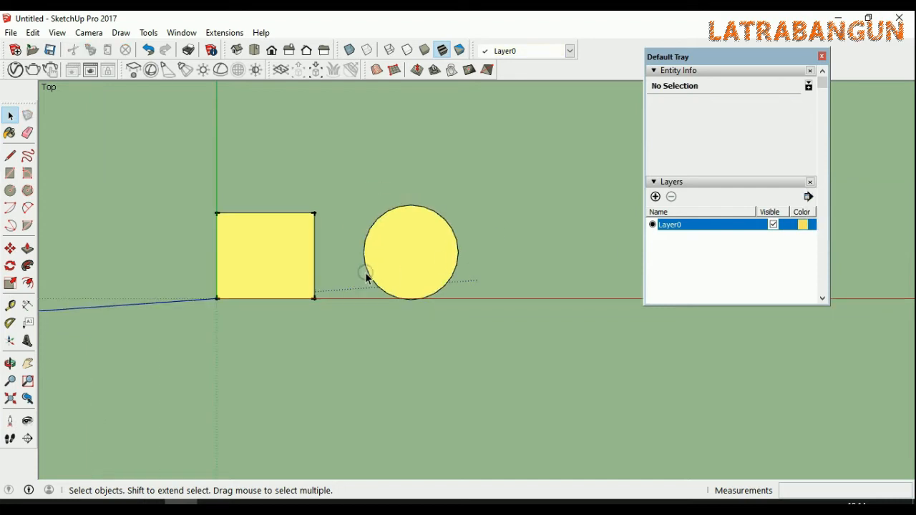
pyautogui.scroll(2, 366, 278)
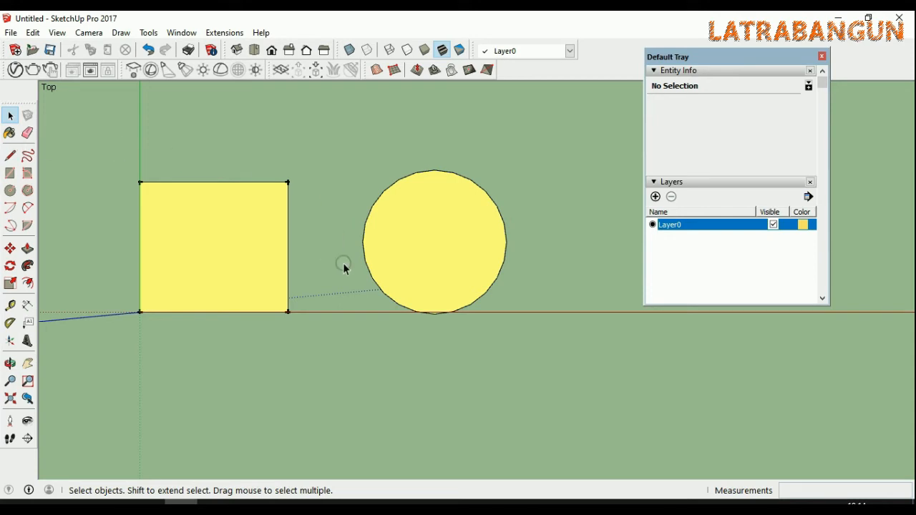
pyautogui.scroll(-2, 344, 268)
pyautogui.scroll(1, 344, 267)
pyautogui.scroll(-1, 216, 231)
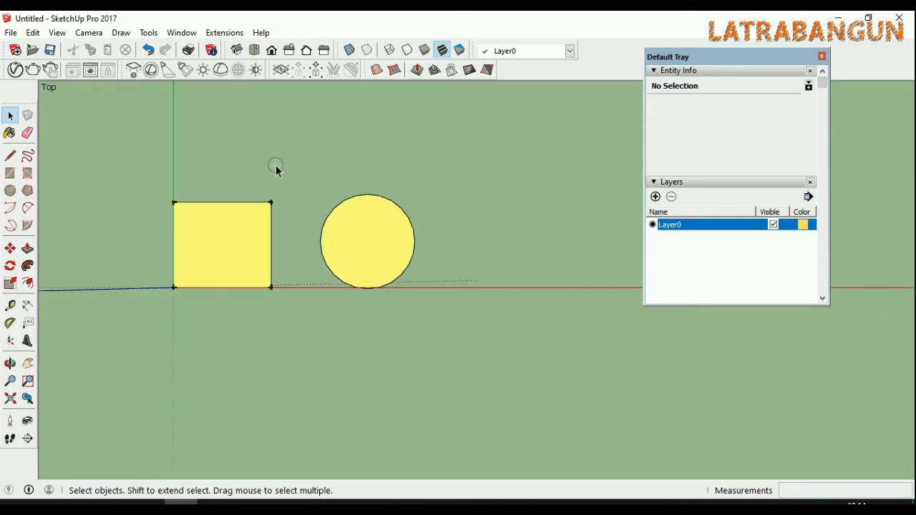
pyautogui.scroll(1, 224, 249)
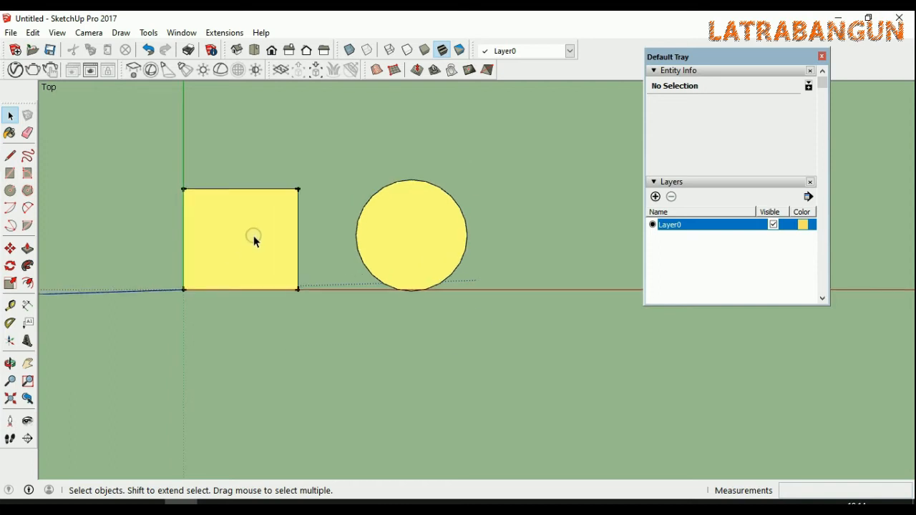
pyautogui.doubleClick(238, 232)
pyautogui.scroll(1, 238, 232)
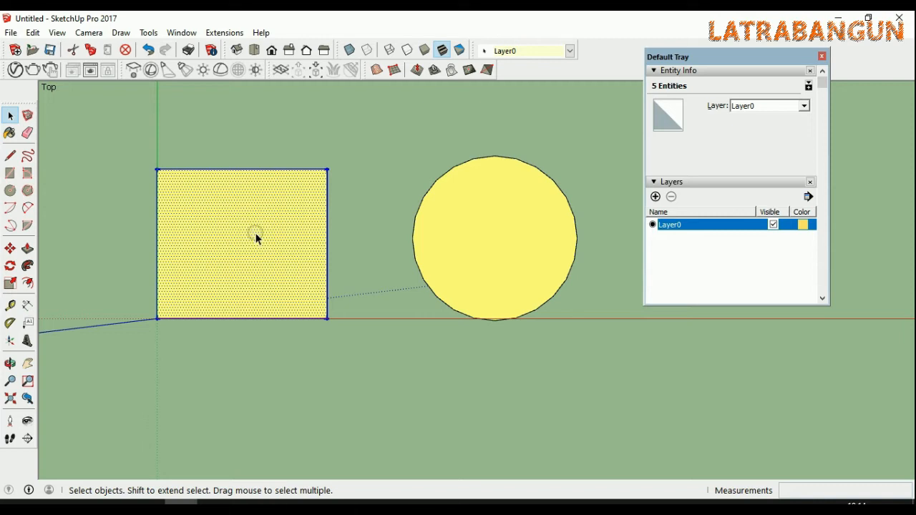
pyautogui.doubleClick(483, 231)
pyautogui.click(406, 344)
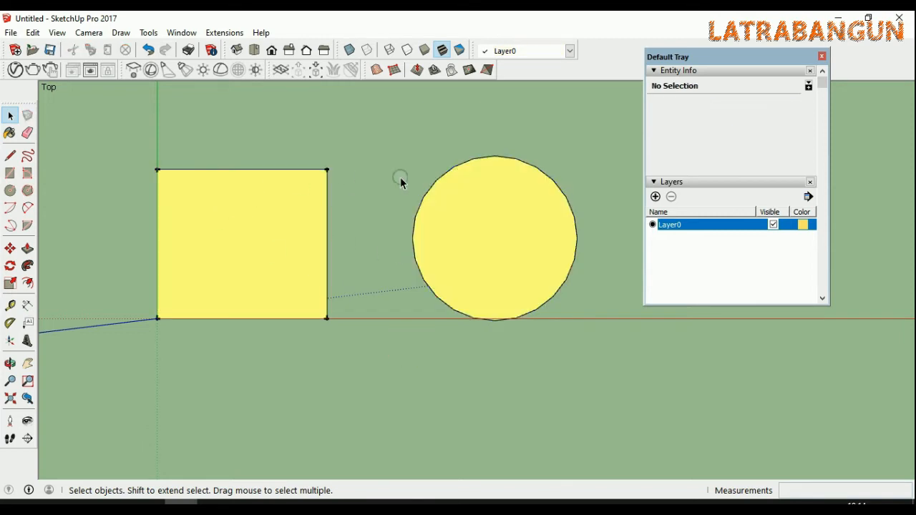
# - Add two new layers named kotak and bulat
pyautogui.click(655, 196)
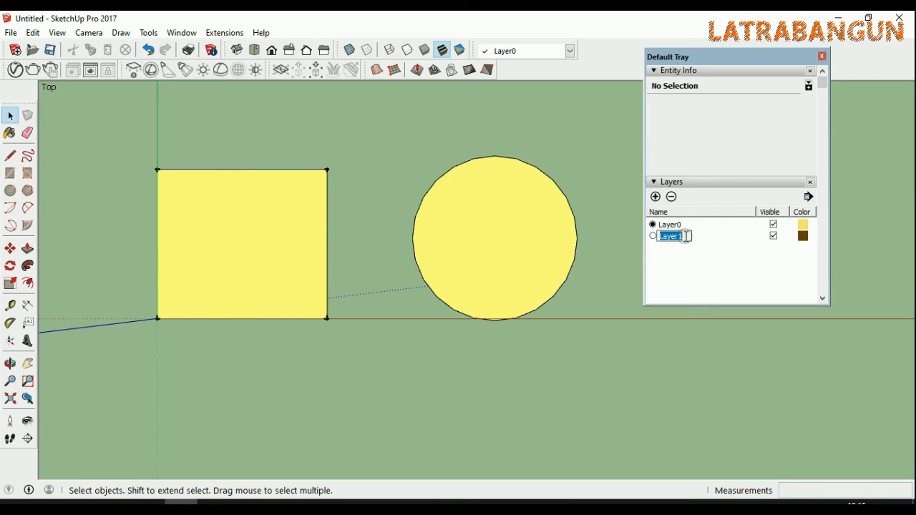
pyautogui.write('kotak')
pyautogui.press('Return')
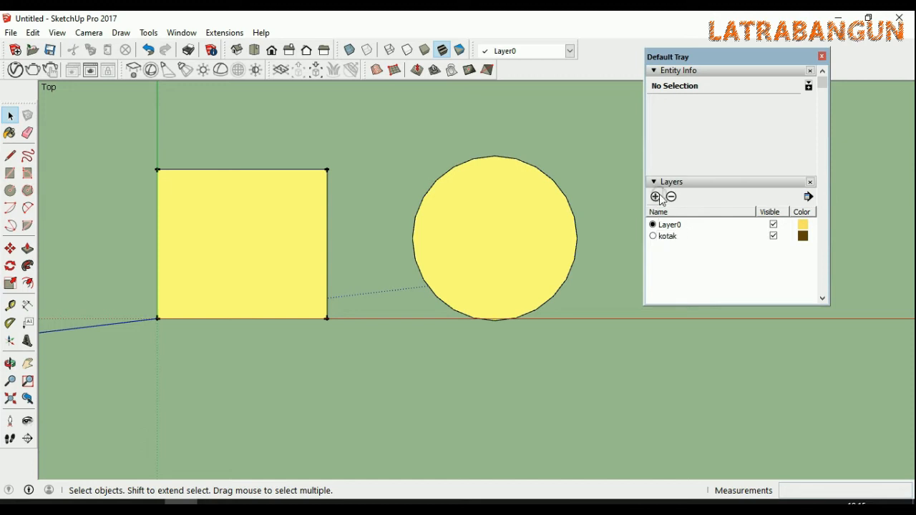
pyautogui.click(656, 196)
pyautogui.write('bula')
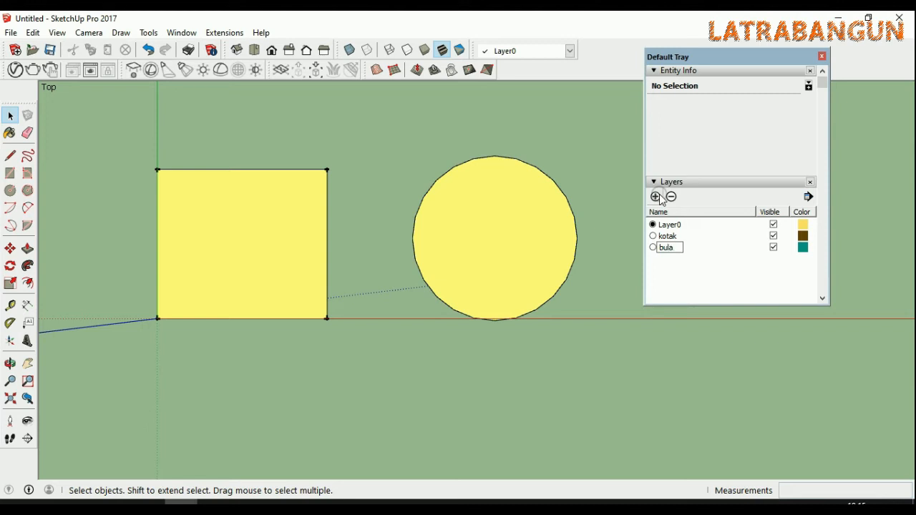
pyautogui.write('t')
pyautogui.press('Return')
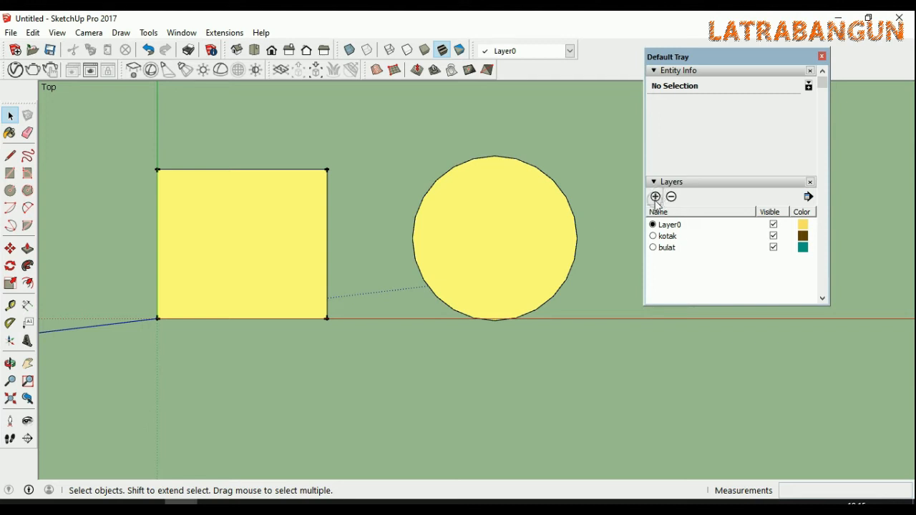
# - Check the layer of the rectangle's face and the circle's face, and of the rectangle with its edges
pyautogui.scroll(-2, 531, 255)
pyautogui.scroll(1, 465, 254)
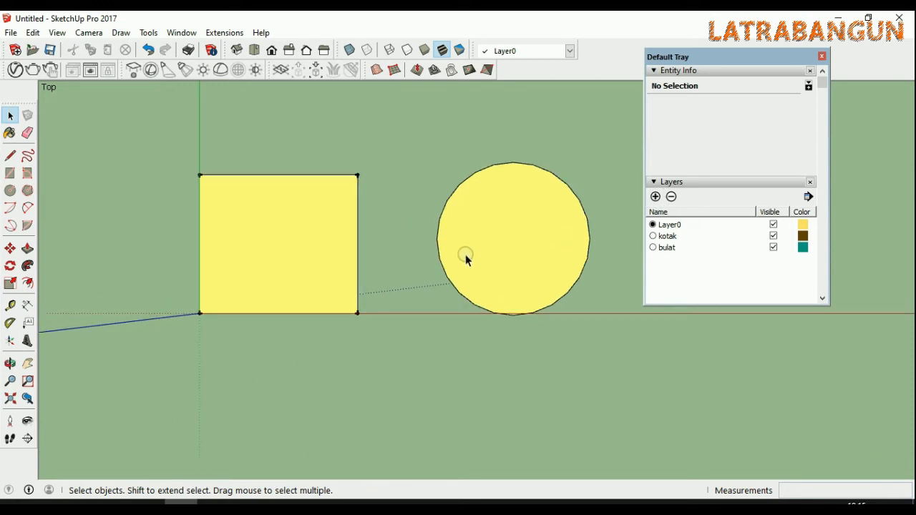
pyautogui.click(298, 217)
pyautogui.click(539, 251)
pyautogui.click(300, 254)
pyautogui.click(415, 308)
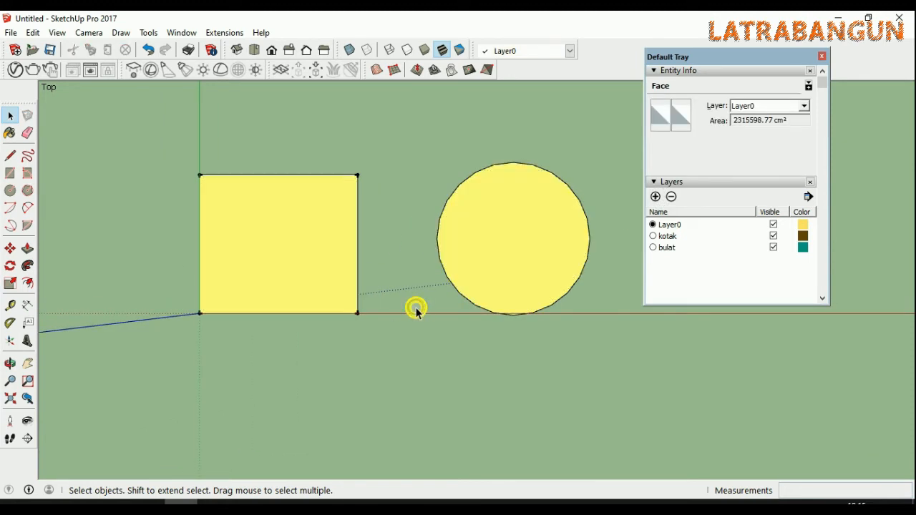
pyautogui.moveTo(144, 133); pyautogui.dragTo(397, 355)
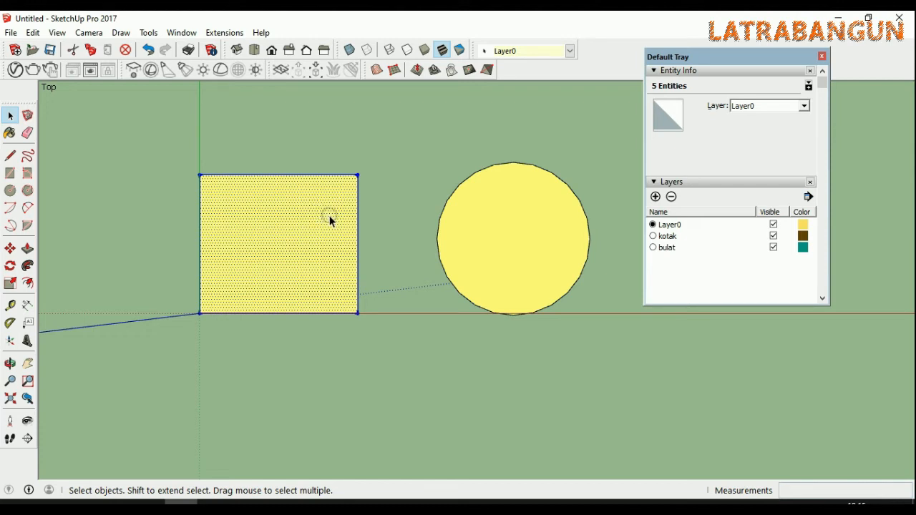
pyautogui.click(348, 353)
# - Assign the rectangle's face and edges to the kotak layer and check the face's layer
pyautogui.doubleClick(285, 232)
pyautogui.click(570, 51)
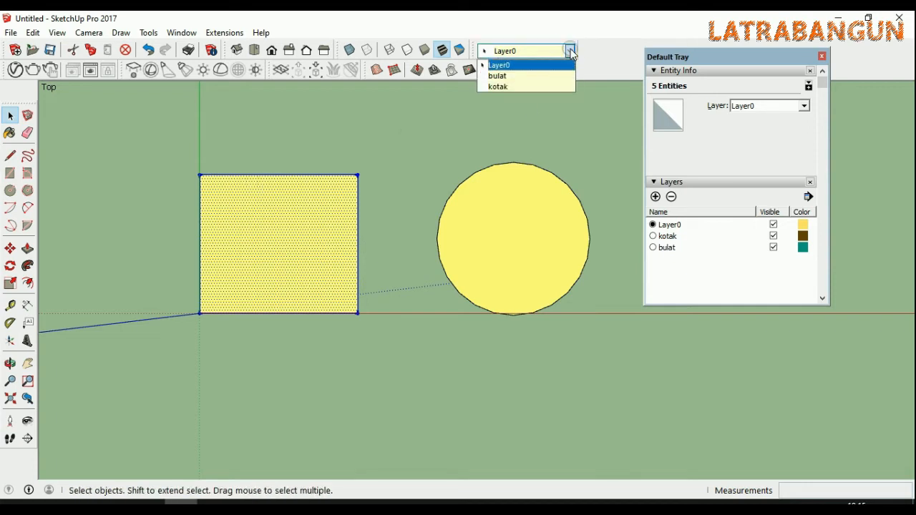
pyautogui.click(562, 88)
pyautogui.click(471, 151)
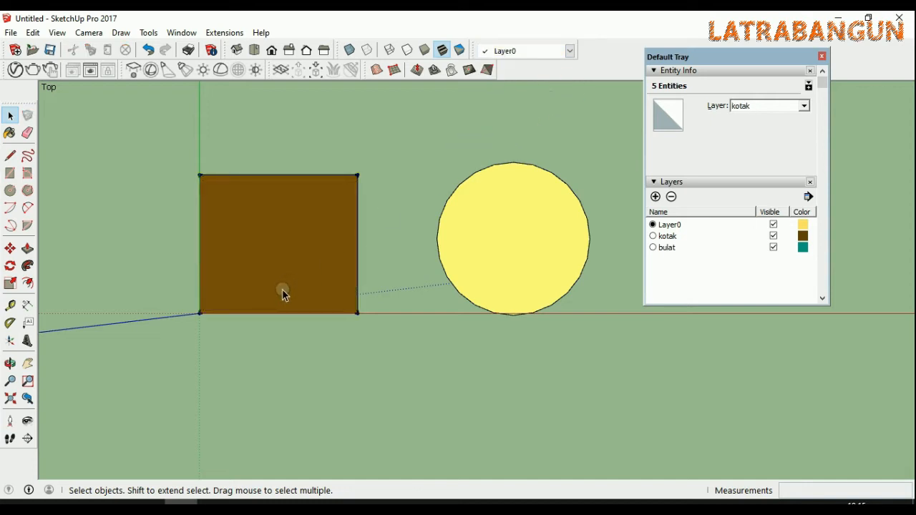
pyautogui.click(299, 239)
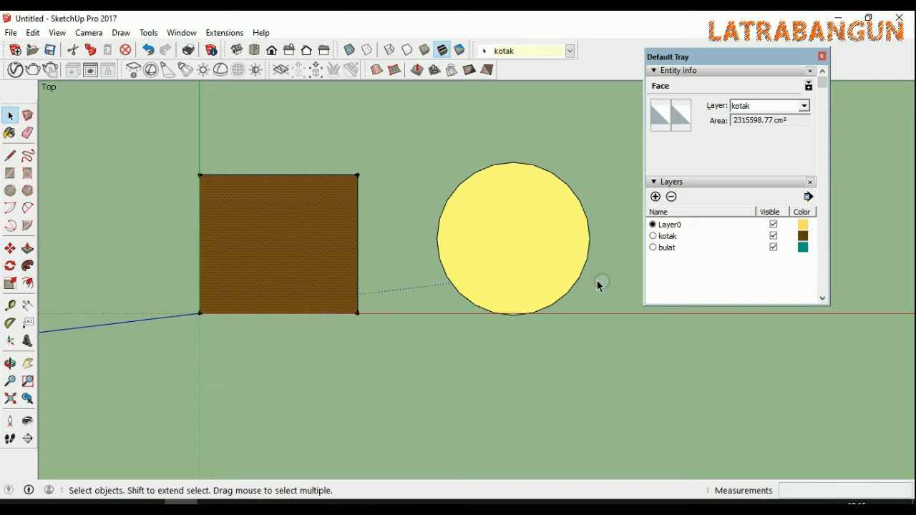
# - Assign the circle's face and edge to the bulat layer
pyautogui.doubleClick(517, 236)
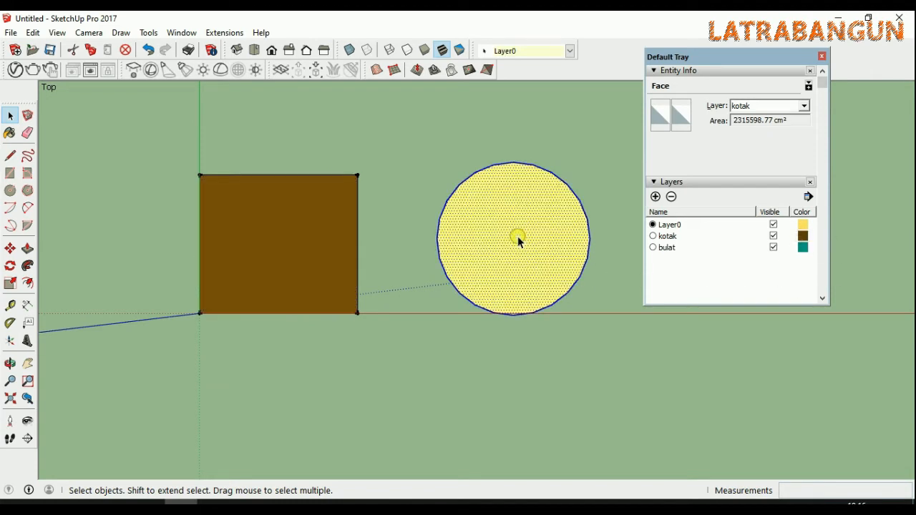
pyautogui.click(567, 50)
pyautogui.click(556, 76)
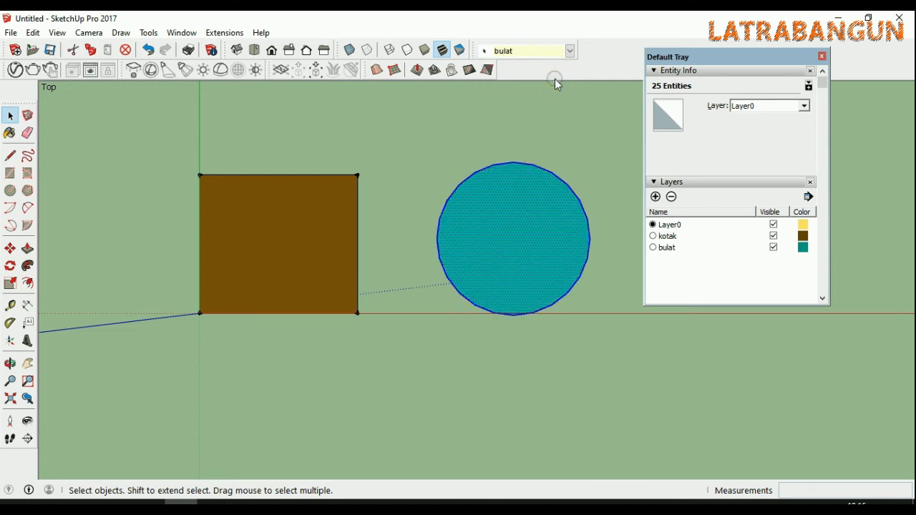
pyautogui.click(603, 335)
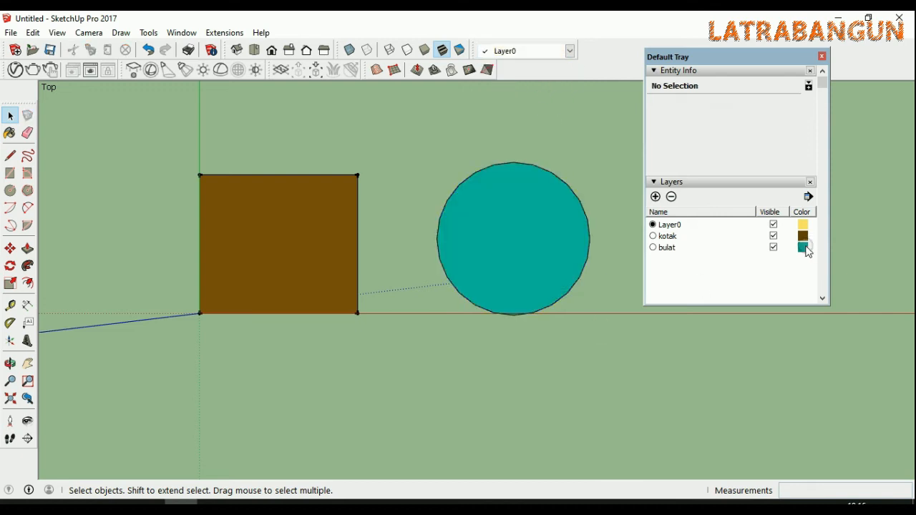
# - Change the colour of the bulat layer to blue using the colour wheel
pyautogui.click(804, 249)
pyautogui.click(387, 240)
pyautogui.moveTo(387, 239); pyautogui.dragTo(391, 241)
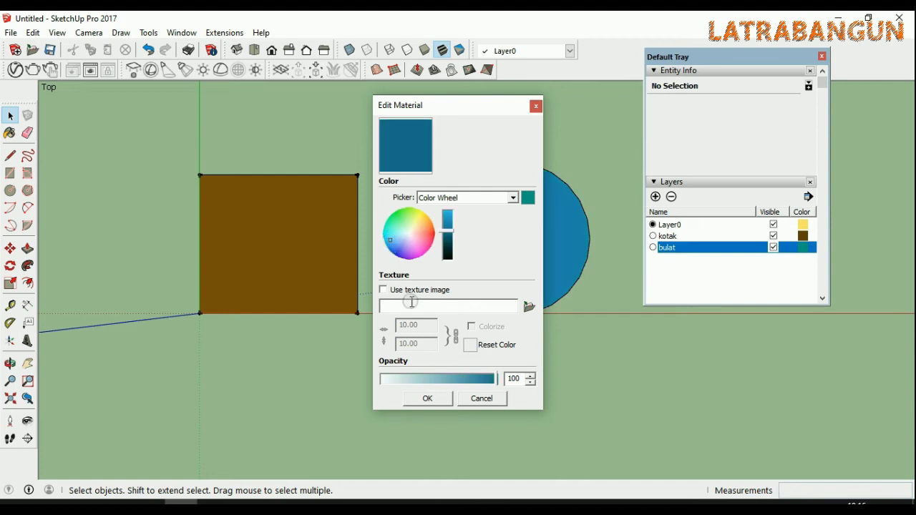
pyautogui.click(428, 399)
# - In top view, copy the rectangle and circle together about 1900 cm along the green axis with the Move tool
pyautogui.scroll(-3, 390, 247)
pyautogui.moveTo(390, 247); pyautogui.dragTo(501, 128, button='middle')
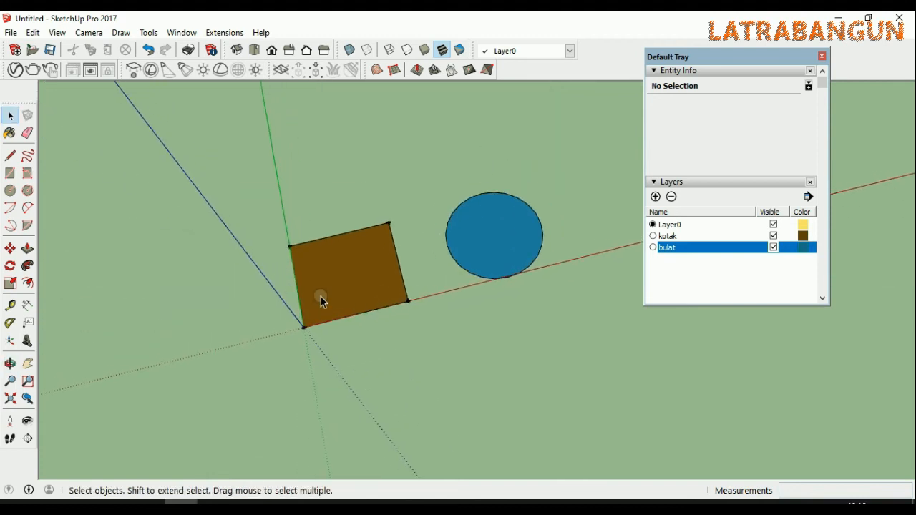
pyautogui.click(254, 50)
pyautogui.scroll(-2, 323, 198)
pyautogui.moveTo(290, 174); pyautogui.dragTo(462, 287)
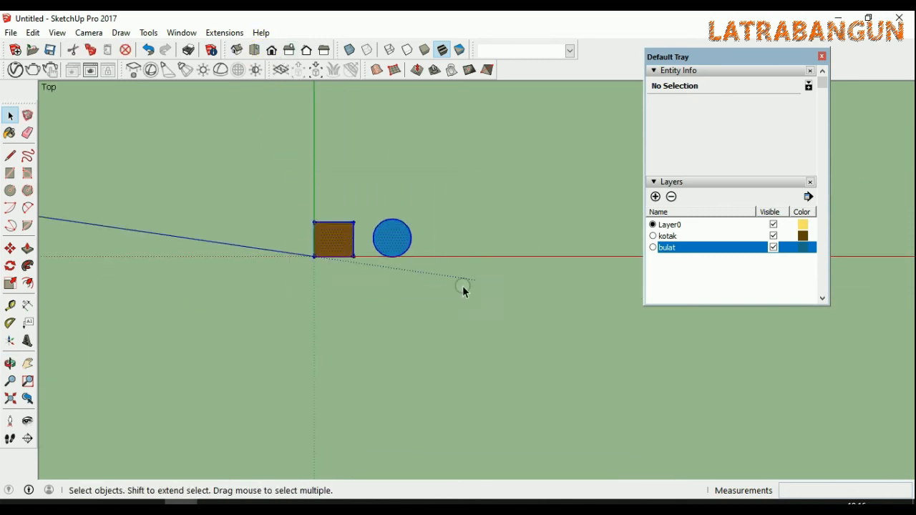
pyautogui.scroll(2, 421, 229)
pyautogui.scroll(1, 425, 216)
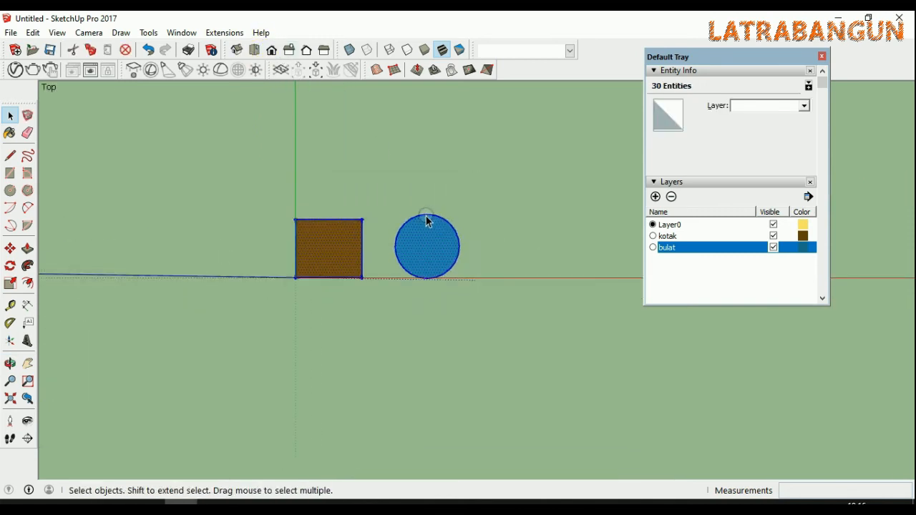
pyautogui.scroll(-2, 426, 216)
pyautogui.press('m')
pyautogui.press('ctrl')
pyautogui.click(495, 229)
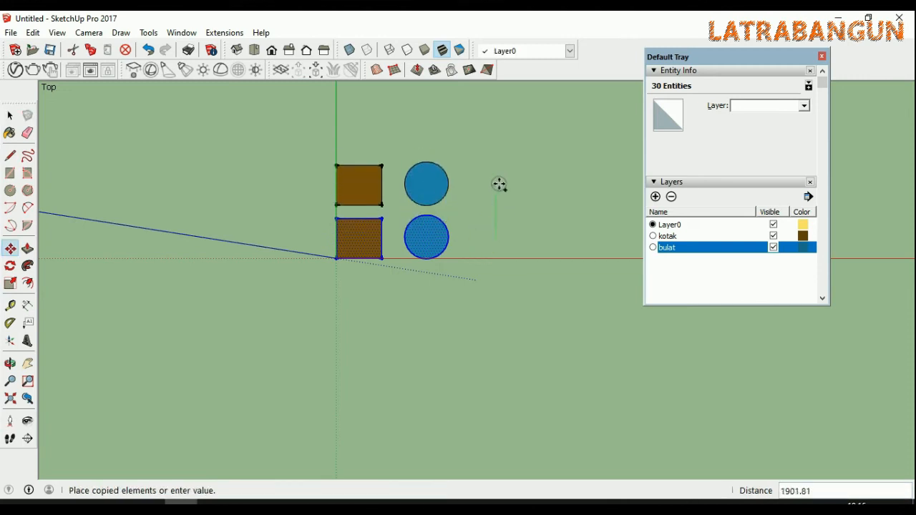
pyautogui.click(502, 183)
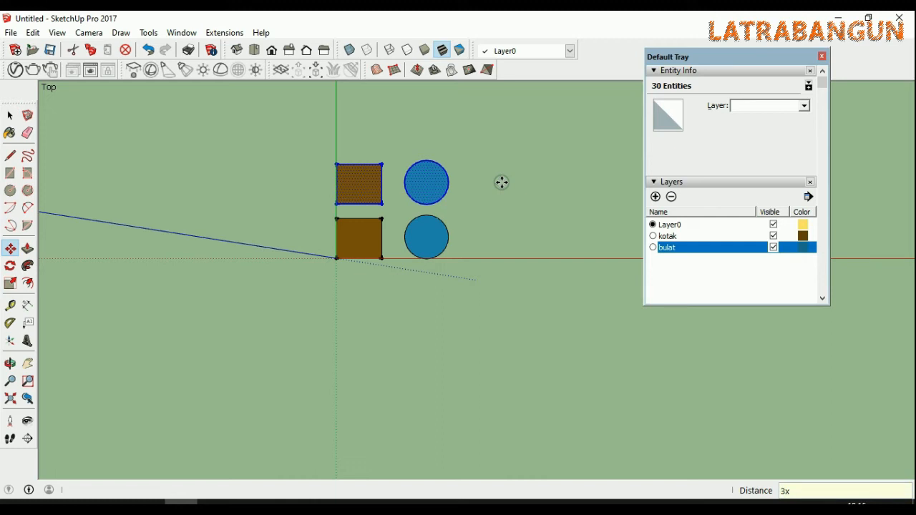
# - Repeat the copied rectangle and circle as a 4x array and clear the selection
pyautogui.write('4x')
pyautogui.press('Return')
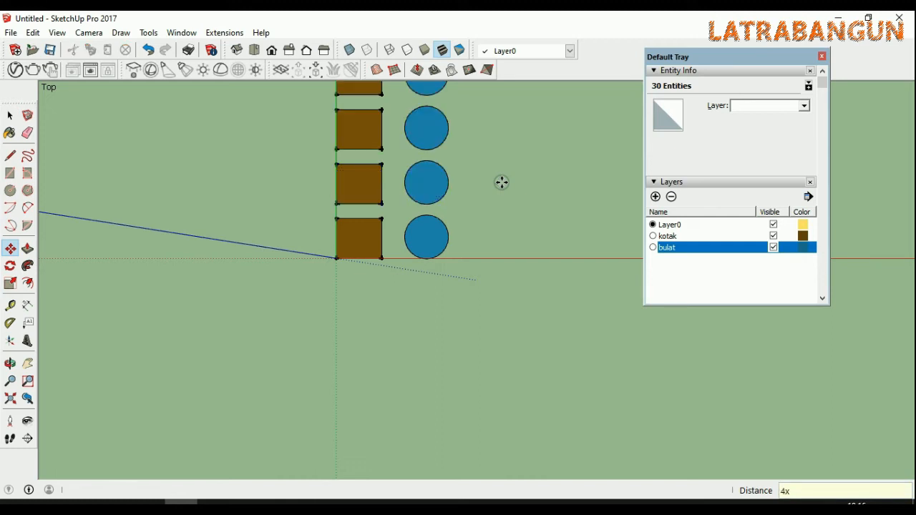
pyautogui.press('space')
pyautogui.click(497, 193)
pyautogui.scroll(-4, 434, 294)
pyautogui.scroll(2, 435, 194)
pyautogui.scroll(1, 356, 352)
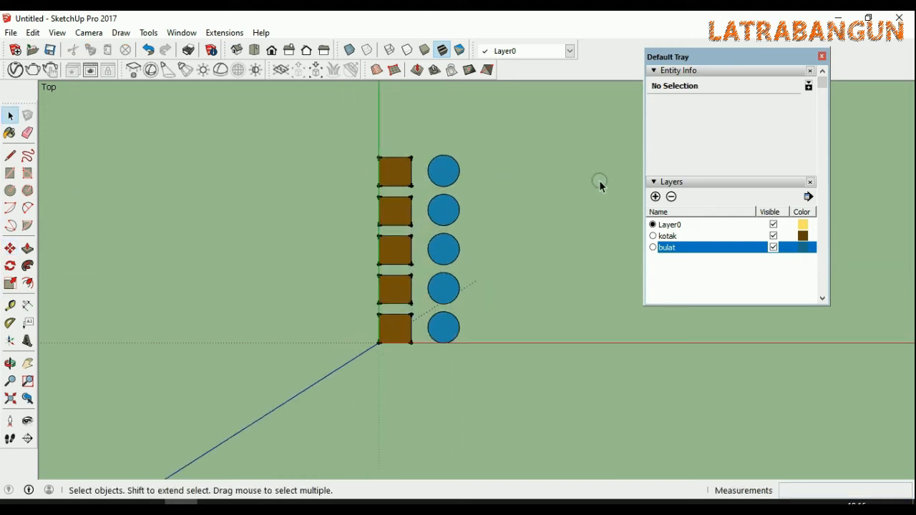
# - Move the circle in the second row from the far end about 4241 cm along the red axis, away from the rectangles
pyautogui.scroll(2, 599, 184)
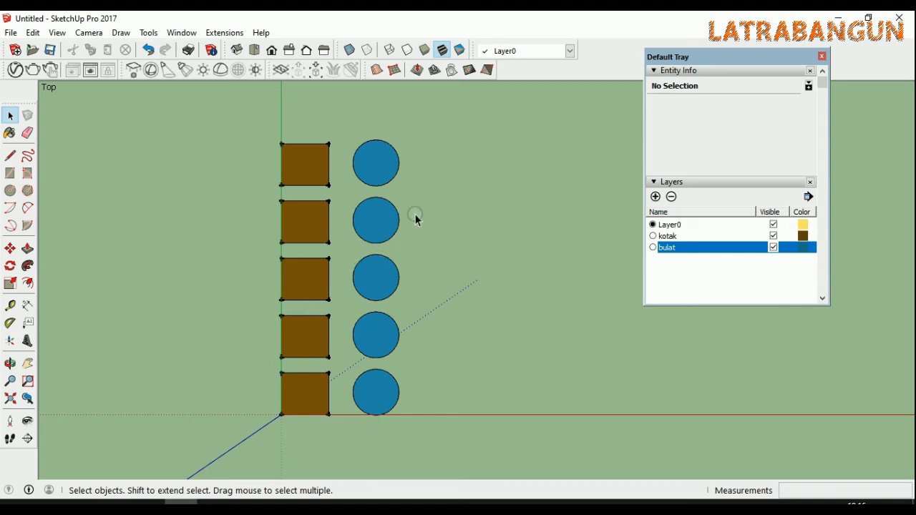
pyautogui.click(384, 223)
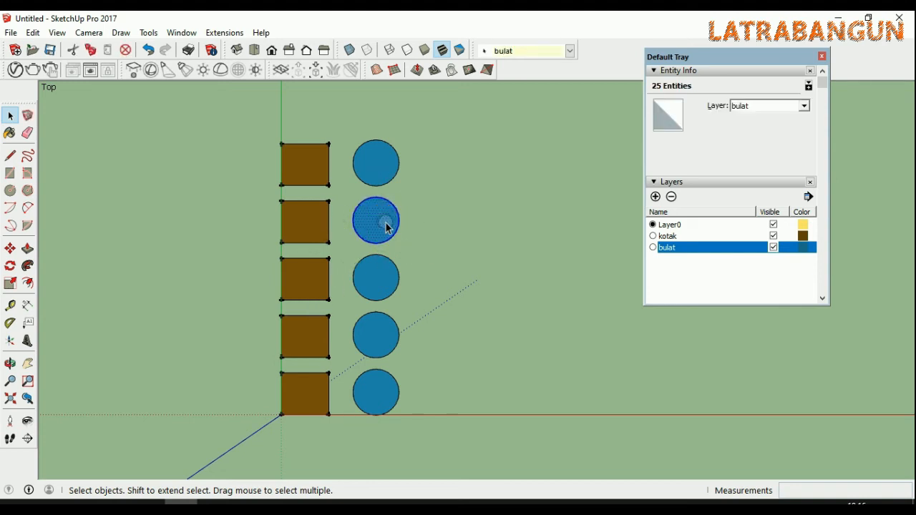
pyautogui.press('m')
pyautogui.click(384, 222)
pyautogui.click(510, 226)
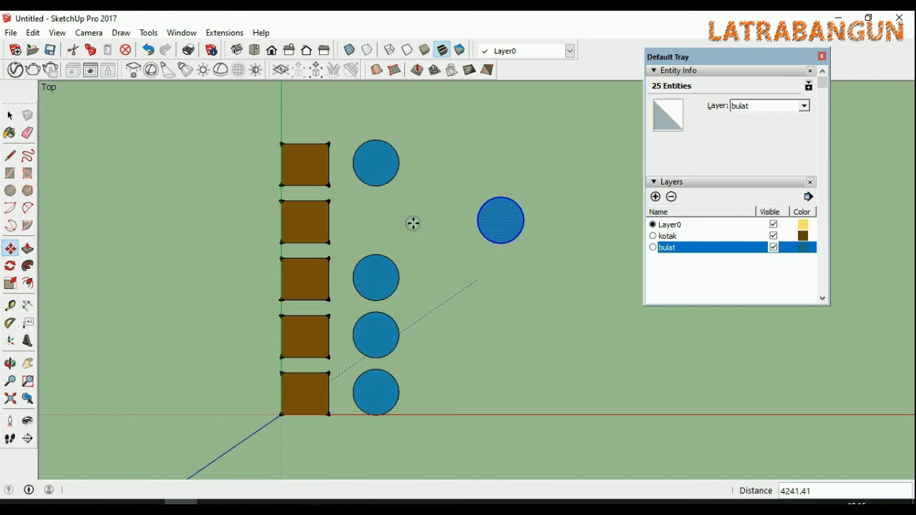
# - Move the rectangle in the same row along the red axis, placing it just before the shifted circle
pyautogui.press('space')
pyautogui.click(307, 219)
pyautogui.press('m')
pyautogui.click(319, 220)
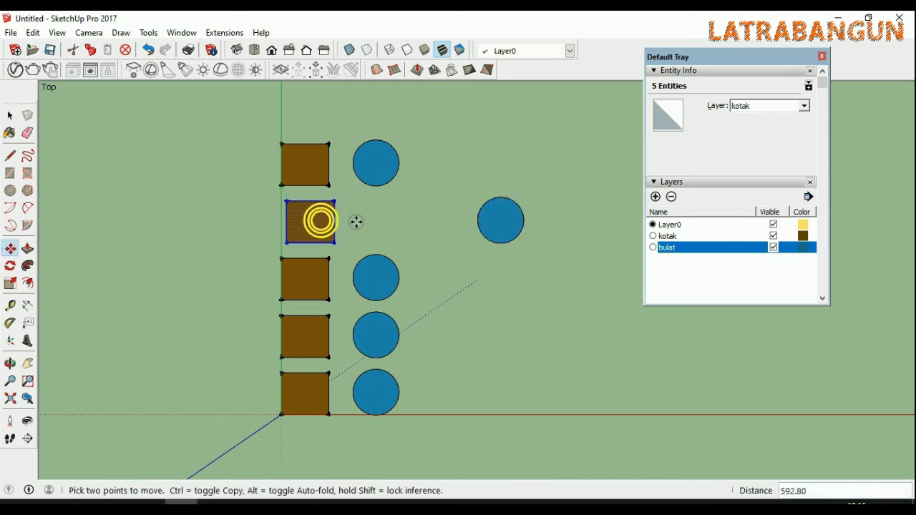
pyautogui.click(438, 223)
pyautogui.press('space')
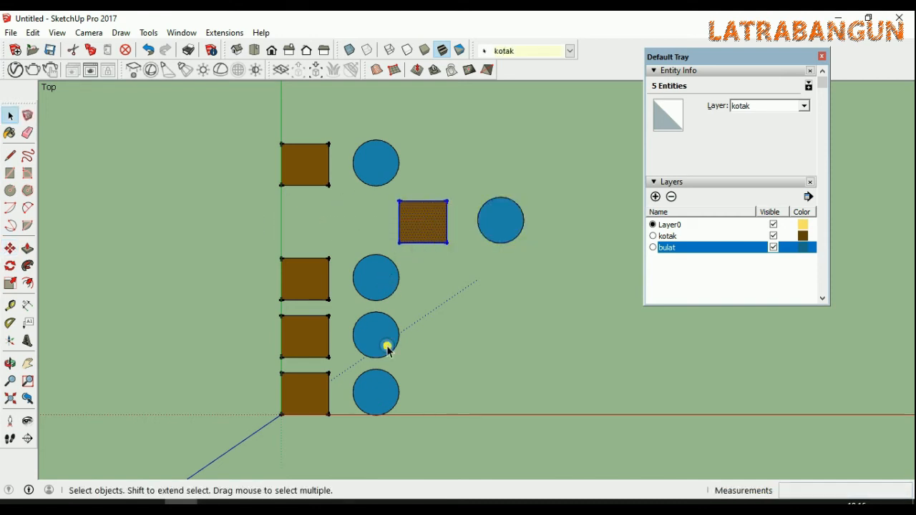
# - Move the circle in the second row from the origin about 3740 cm along the red axis
pyautogui.click(380, 337)
pyautogui.press('m')
pyautogui.click(410, 335)
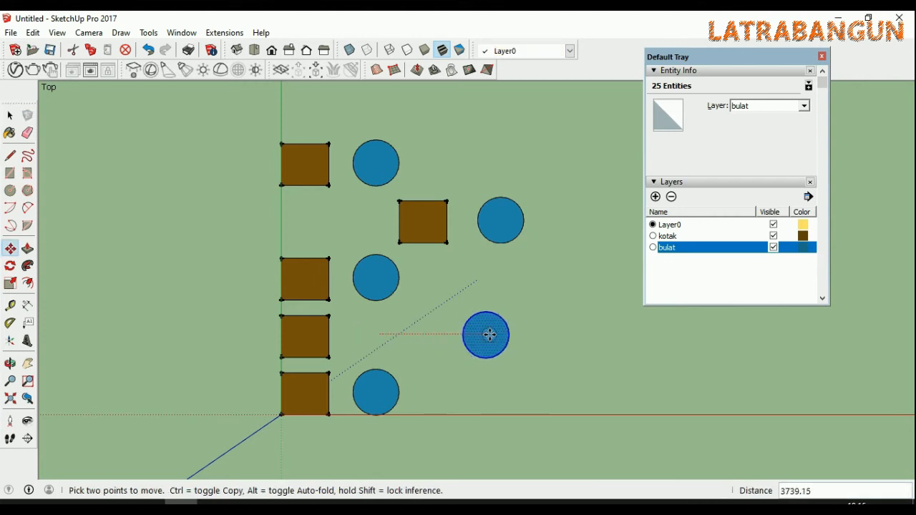
pyautogui.click(485, 335)
pyautogui.press('space')
# - Move the rectangle in the second row from the origin along the red axis, beside its shifted circle
pyautogui.click(304, 337)
pyautogui.press('m')
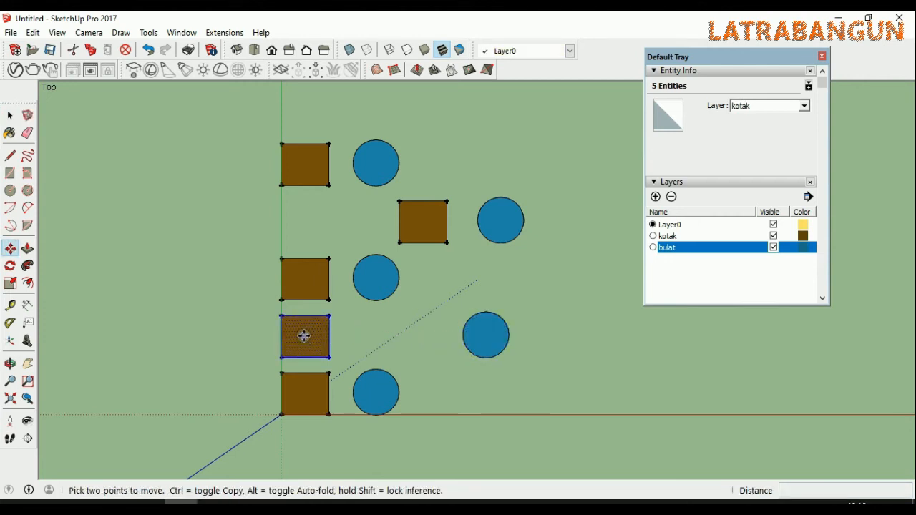
pyautogui.click(305, 337)
pyautogui.click(405, 337)
pyautogui.press('space')
# - Push/Pull the two farthest rectangles up into boxes and the farthest circle near the green axis about 692 cm high
pyautogui.scroll(-1, 405, 345)
pyautogui.moveTo(405, 345); pyautogui.dragTo(380, 244, button='middle')
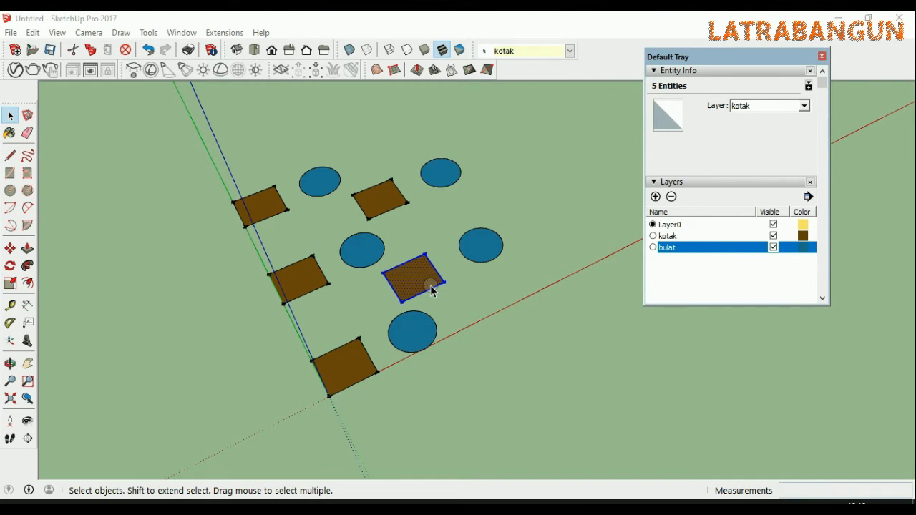
pyautogui.moveTo(432, 290); pyautogui.dragTo(386, 258, button='middle')
pyautogui.scroll(2, 323, 273)
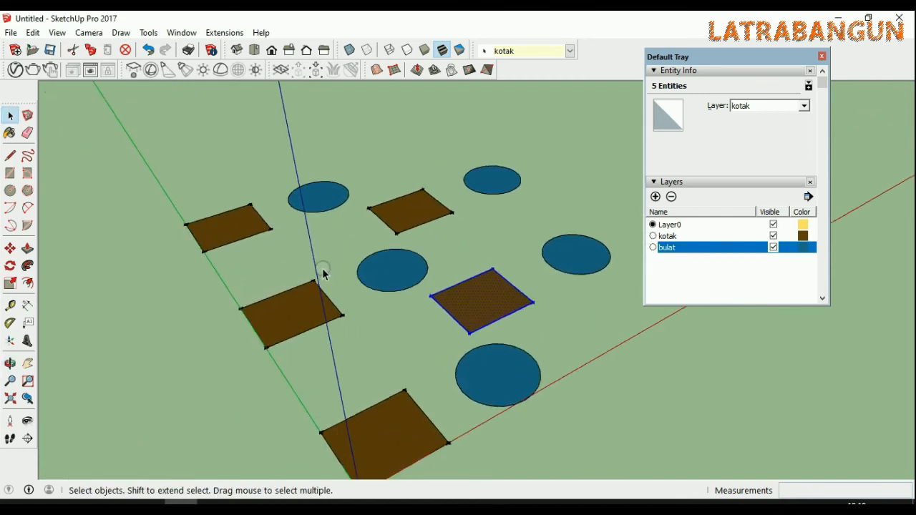
pyautogui.scroll(-3, 325, 275)
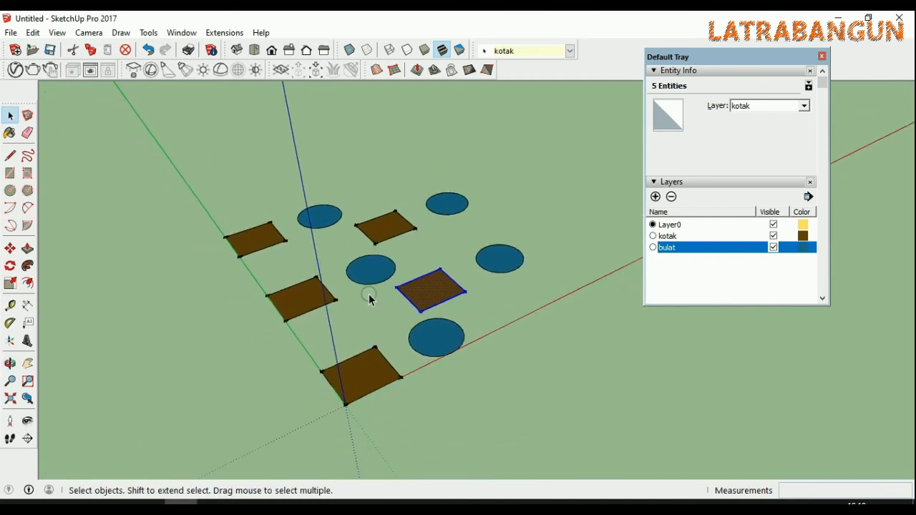
pyautogui.scroll(1, 363, 289)
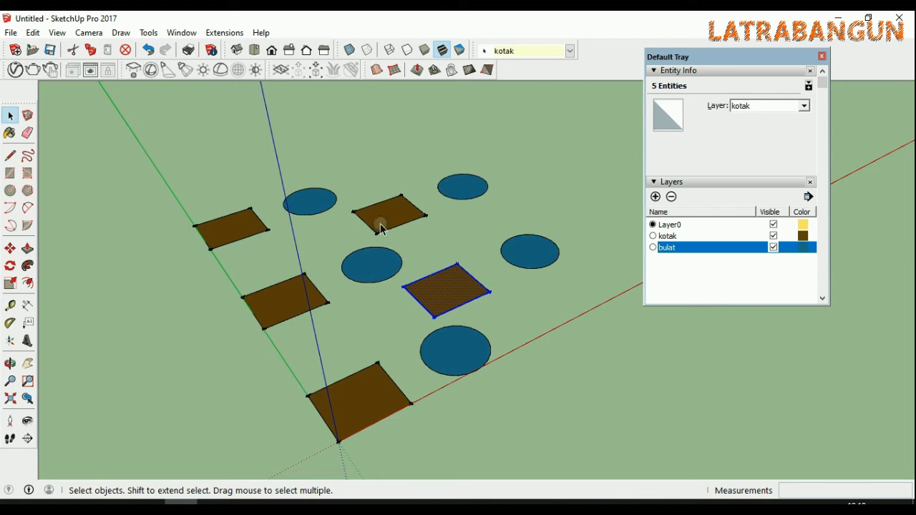
pyautogui.press('p')
pyautogui.moveTo(232, 229); pyautogui.dragTo(235, 191)
pyautogui.doubleClick(409, 212)
pyautogui.moveTo(301, 201); pyautogui.dragTo(302, 198)
pyautogui.click(311, 196)
pyautogui.click(307, 175)
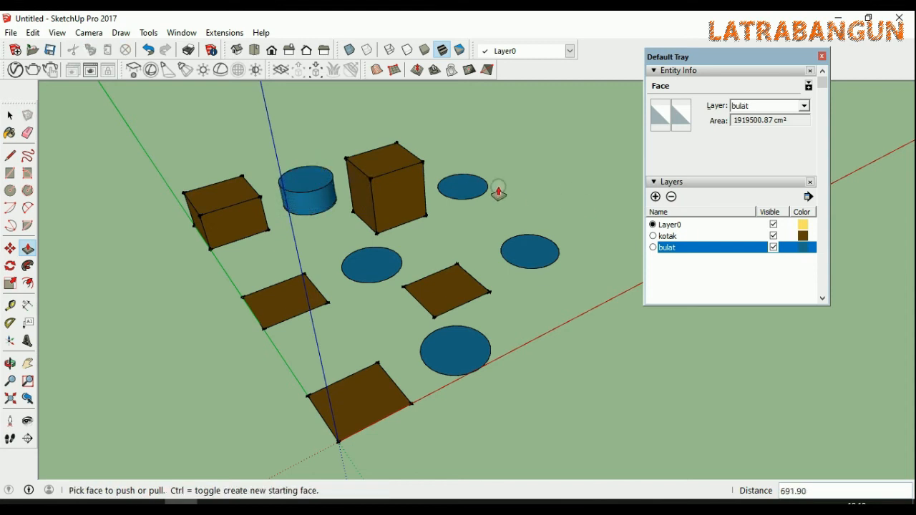
# - Push/Pull the two shifted circles and the middle circle near the green axis into cylinders, the nearer shifted one about 1332 cm high
pyautogui.click(462, 184)
pyautogui.click(466, 133)
pyautogui.click(536, 243)
pyautogui.click(531, 198)
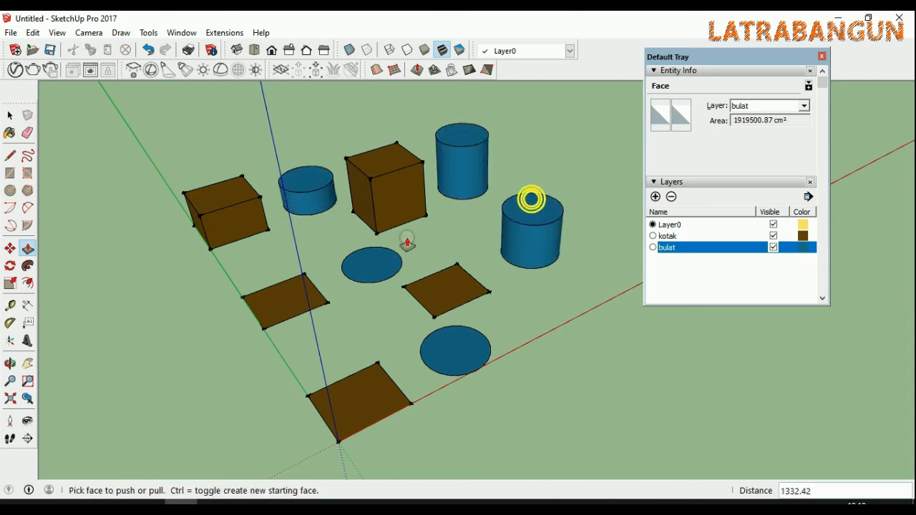
pyautogui.click(374, 261)
pyautogui.click(368, 219)
# - Push/Pull the three remaining flat rectangles into boxes and the circle nearest the origin into a tall cylinder
pyautogui.click(461, 276)
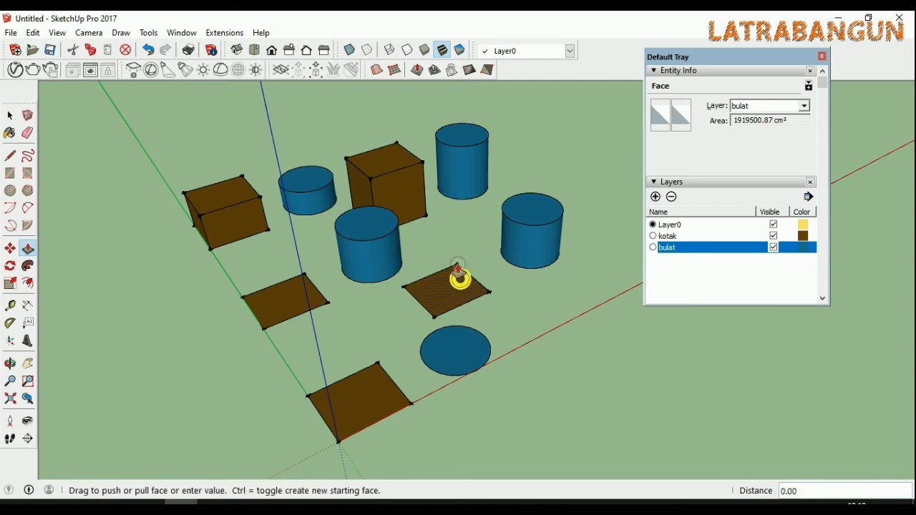
pyautogui.click(441, 194)
pyautogui.click(297, 293)
pyautogui.click(267, 233)
pyautogui.click(355, 392)
pyautogui.click(356, 304)
pyautogui.click(474, 342)
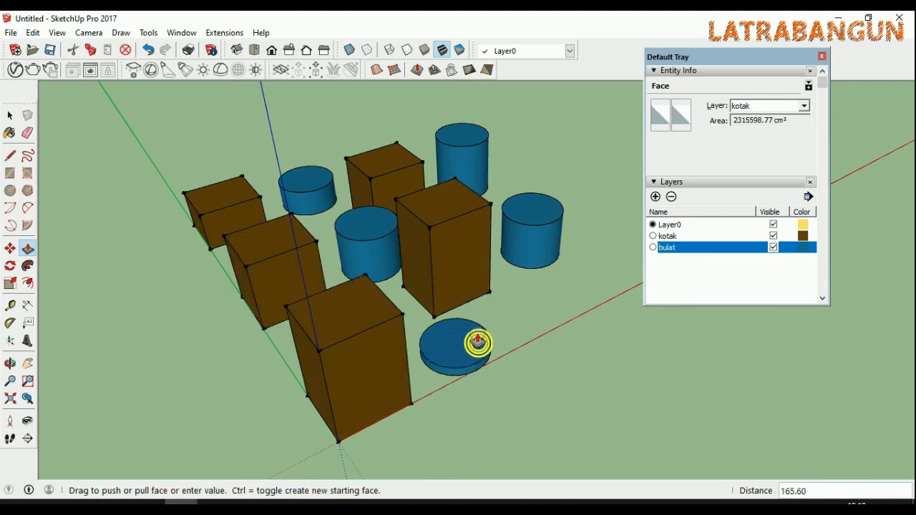
pyautogui.click(487, 286)
pyautogui.moveTo(528, 323); pyautogui.dragTo(530, 292, button='middle')
pyautogui.press('space')
pyautogui.scroll(3, 530, 336)
pyautogui.scroll(-2, 529, 335)
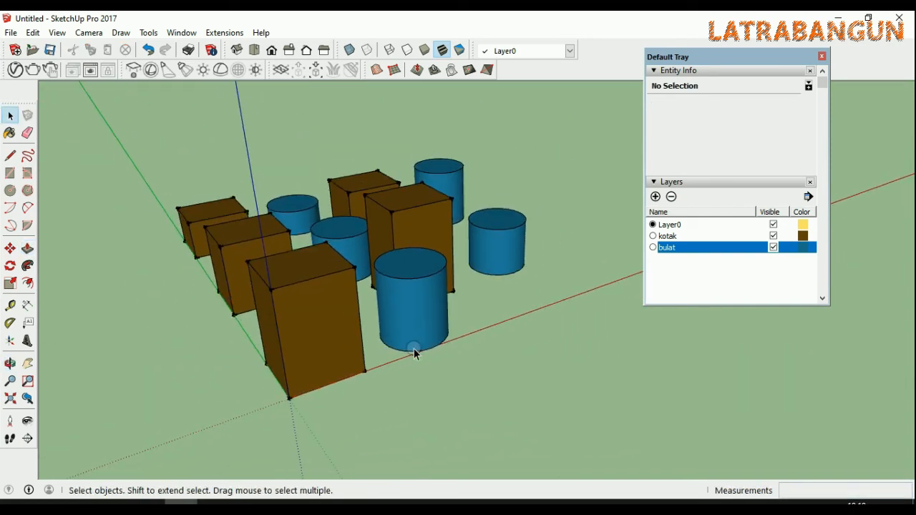
pyautogui.scroll(1, 318, 377)
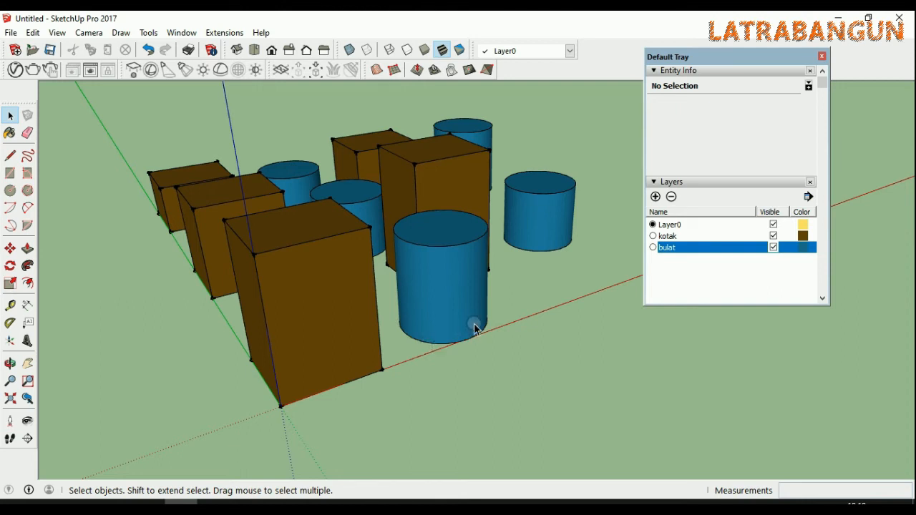
pyautogui.moveTo(462, 320); pyautogui.dragTo(405, 250, button='middle')
pyautogui.click(431, 168)
pyautogui.moveTo(431, 167); pyautogui.dragTo(395, 181, button='middle')
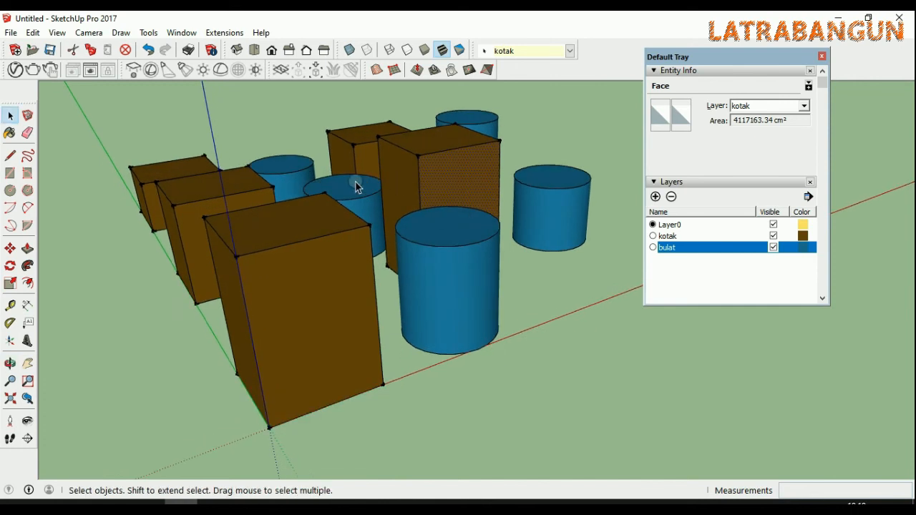
pyautogui.moveTo(409, 175); pyautogui.dragTo(325, 254, button='middle')
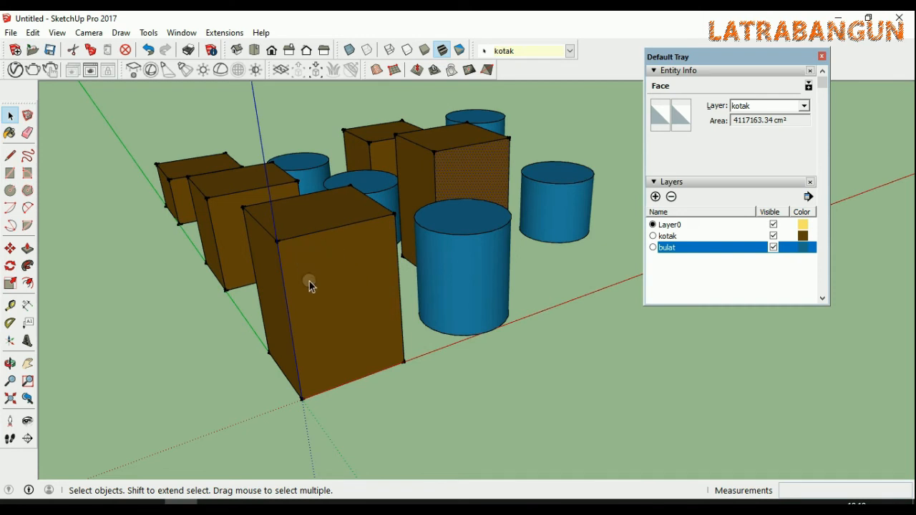
# - Hide the whole box at the origin and undo the hiding
pyautogui.tripleClick(343, 260)
pyautogui.rightClick(343, 260)
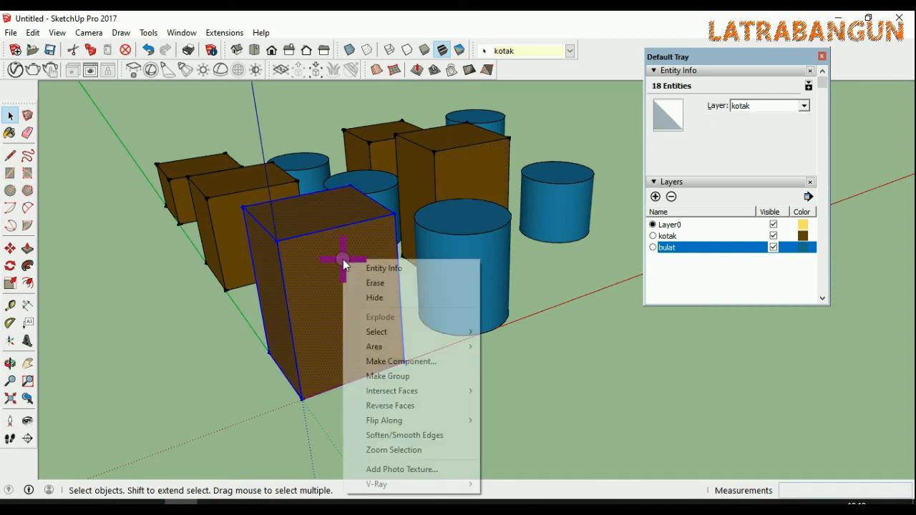
pyautogui.click(378, 300)
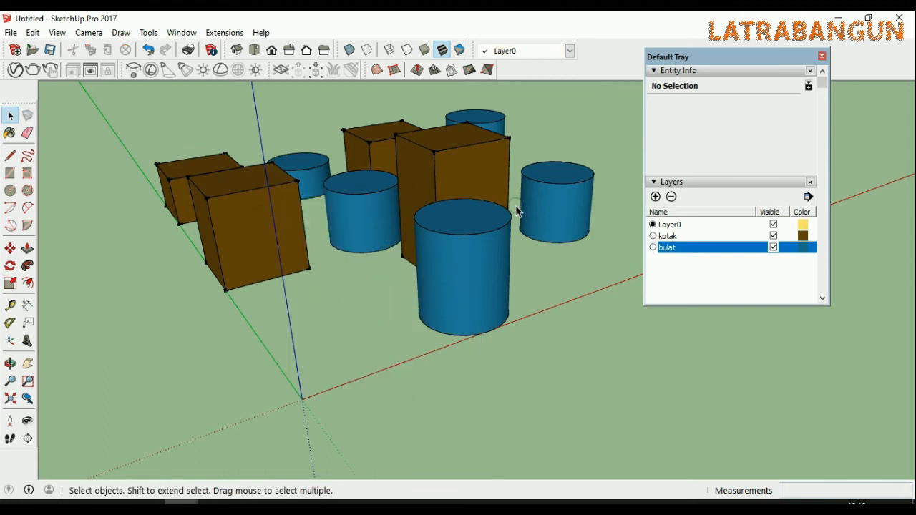
pyautogui.click(150, 50)
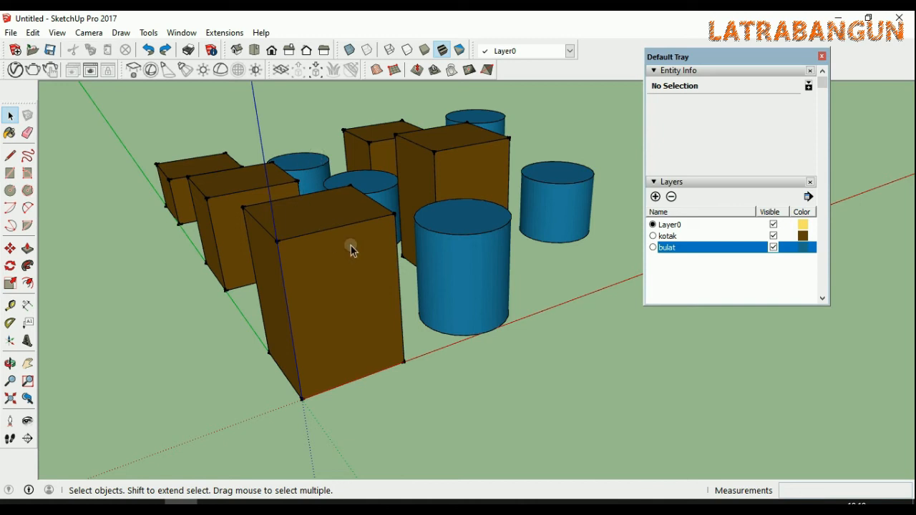
# - Turn off the visibility of the kotak layer and view the cylinders from the top
pyautogui.moveTo(331, 263); pyautogui.dragTo(274, 233, button='middle')
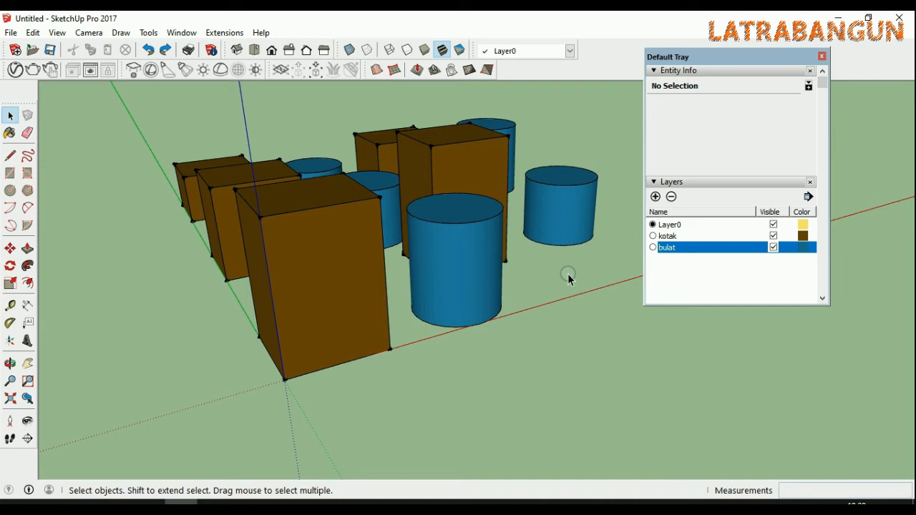
pyautogui.click(773, 236)
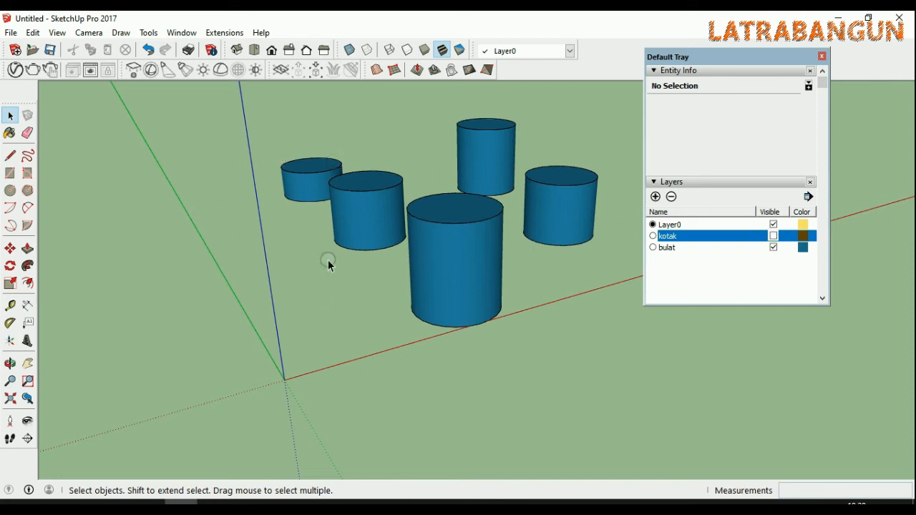
pyautogui.moveTo(432, 190); pyautogui.dragTo(398, 236, button='middle')
pyautogui.scroll(-3, 330, 291)
pyautogui.scroll(3, 373, 234)
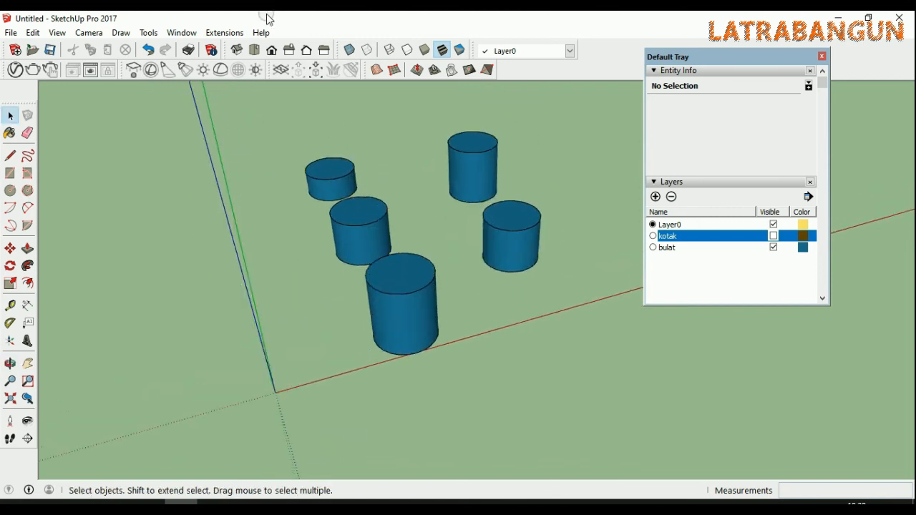
pyautogui.click(255, 57)
pyautogui.scroll(-3, 370, 268)
pyautogui.scroll(3, 451, 355)
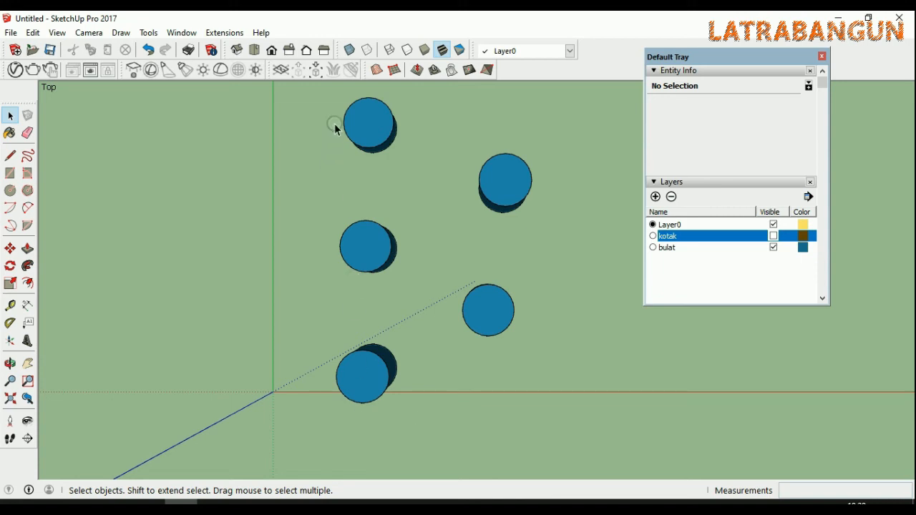
# - Shorten the farther shifted cylinder by pushing its top face down with Push/Pull, and clear the selection
pyautogui.moveTo(404, 291); pyautogui.dragTo(467, 251, button='middle')
pyautogui.click(466, 251)
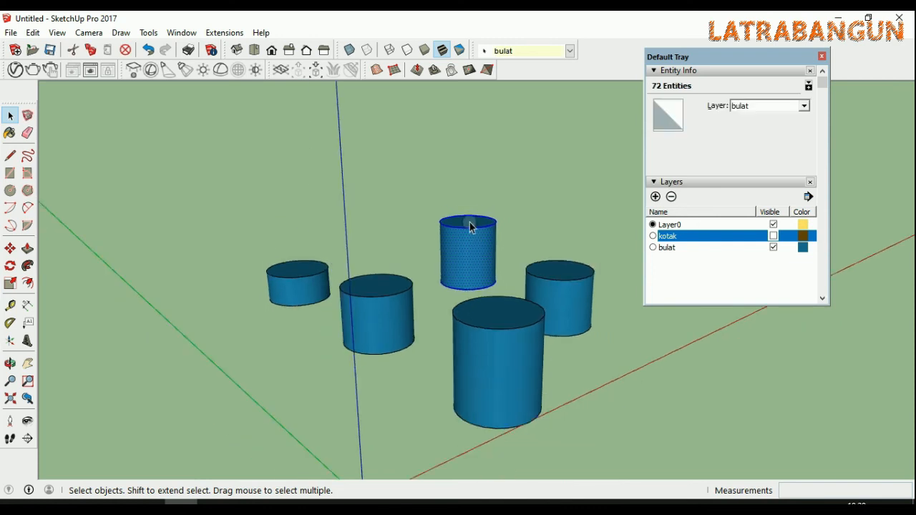
pyautogui.press('p')
pyautogui.click(471, 219)
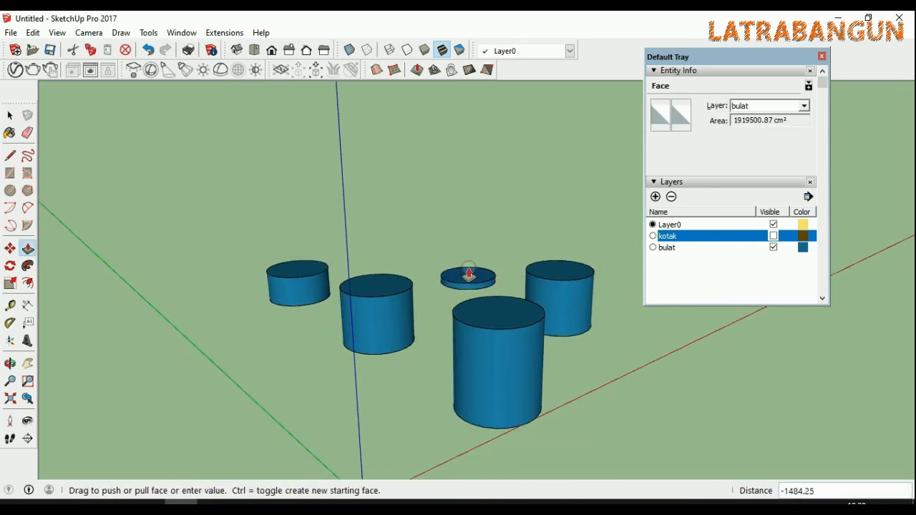
pyautogui.click(473, 264)
pyautogui.moveTo(533, 297); pyautogui.dragTo(428, 376, button='middle')
pyautogui.press('space')
pyautogui.click(486, 324)
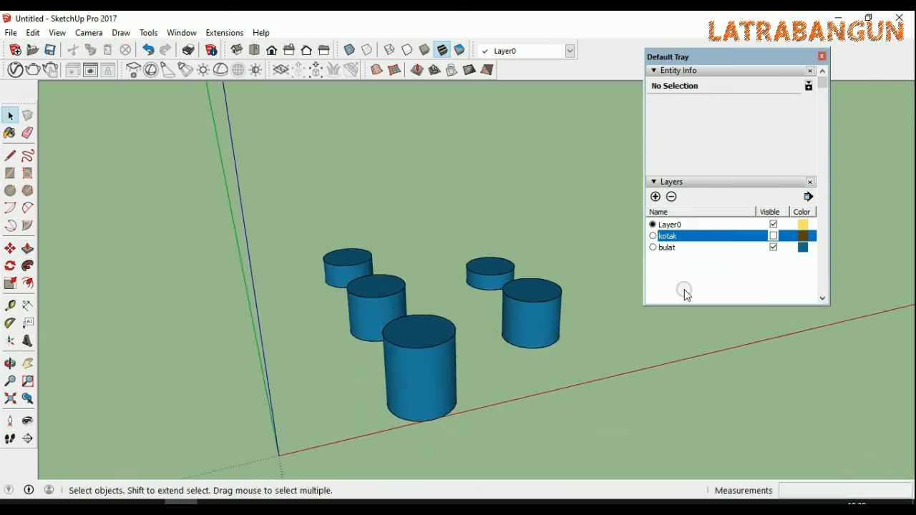
# - Make the kotak layer visible again and turn off the visibility of the bulat layer
pyautogui.click(774, 237)
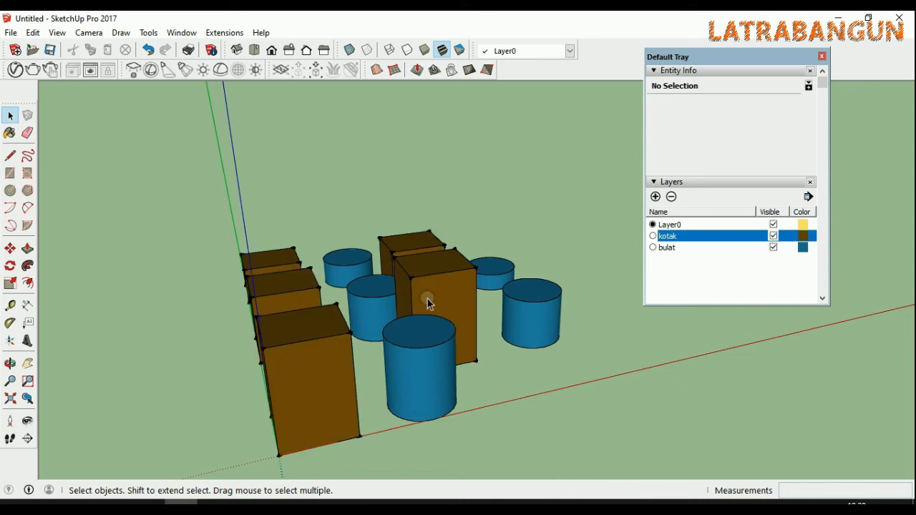
pyautogui.moveTo(501, 310); pyautogui.dragTo(458, 313, button='middle')
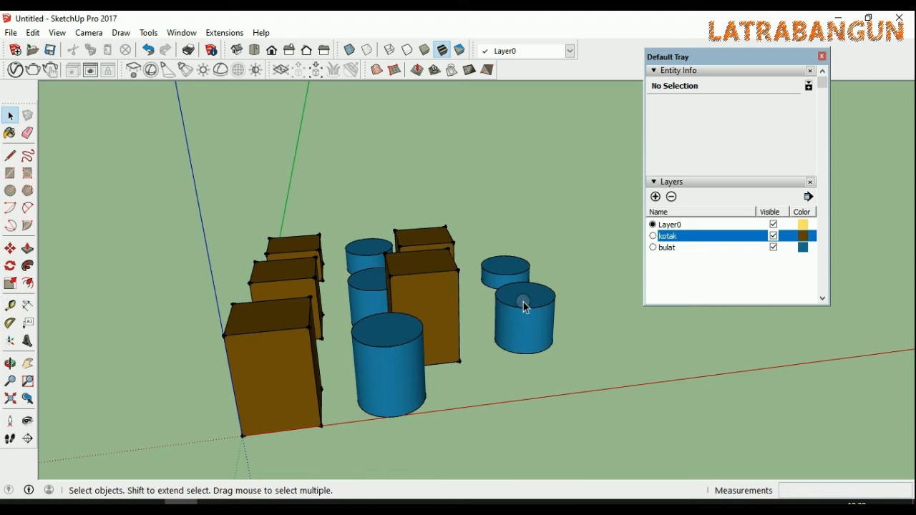
pyautogui.click(774, 248)
pyautogui.moveTo(410, 350); pyautogui.dragTo(515, 336, button='middle')
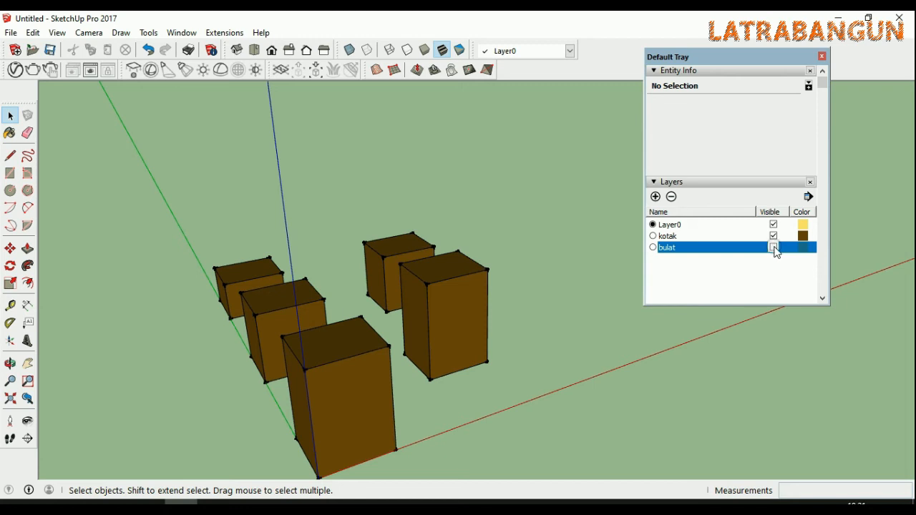
# - Make the bulat layer visible again and examine the boxes and cylinders together from several angles
pyautogui.click(773, 247)
pyautogui.moveTo(495, 305); pyautogui.dragTo(517, 353, button='middle')
pyautogui.scroll(3, 421, 321)
pyautogui.scroll(-3, 451, 324)
pyautogui.scroll(-3, 490, 358)
pyautogui.scroll(3, 432, 398)
pyautogui.moveTo(432, 398); pyautogui.dragTo(489, 327, button='middle')
pyautogui.scroll(3, 374, 377)
pyautogui.scroll(-3, 404, 326)
pyautogui.scroll(2, 344, 362)
pyautogui.scroll(-3, 391, 348)
pyautogui.moveTo(390, 350); pyautogui.dragTo(325, 390, button='middle')
pyautogui.scroll(3, 336, 358)
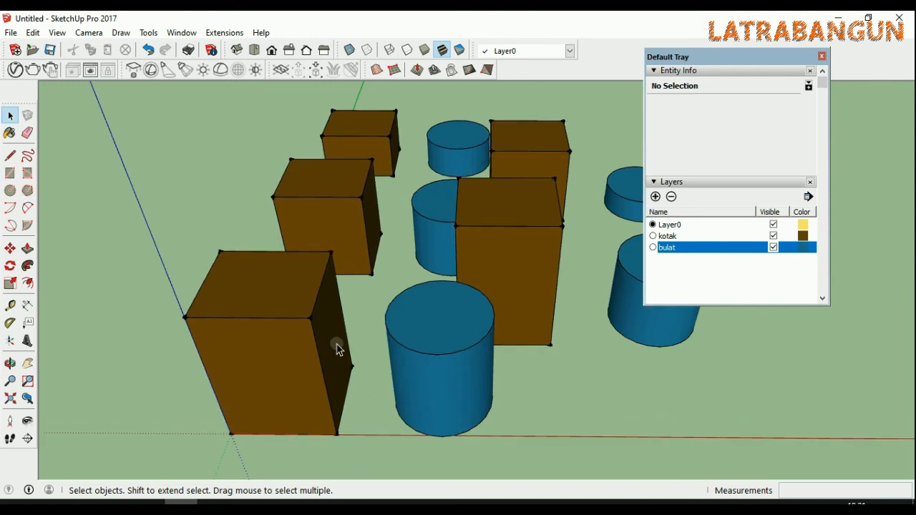
# - Examine the layer assignment of the nearest box by selecting the whole box and its top and side faces individually
pyautogui.tripleClick(293, 300)
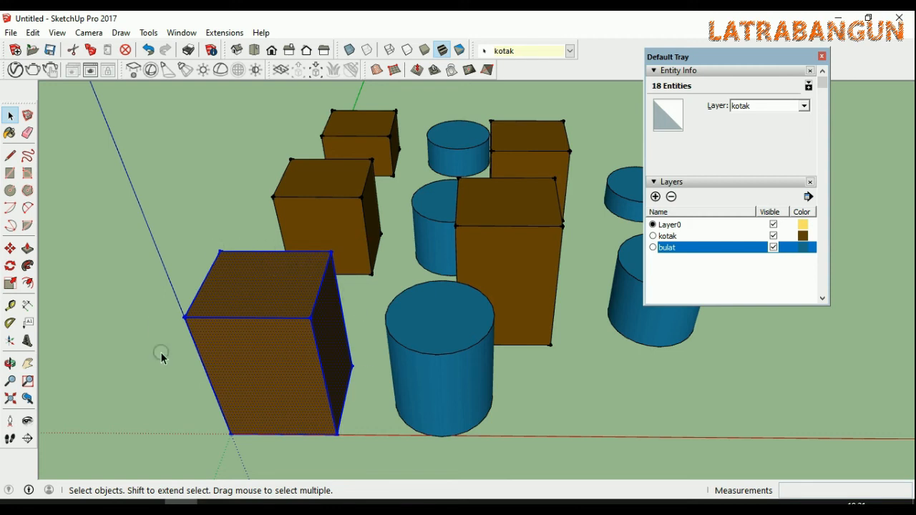
pyautogui.moveTo(259, 362); pyautogui.dragTo(419, 317, button='middle')
pyautogui.click(419, 322)
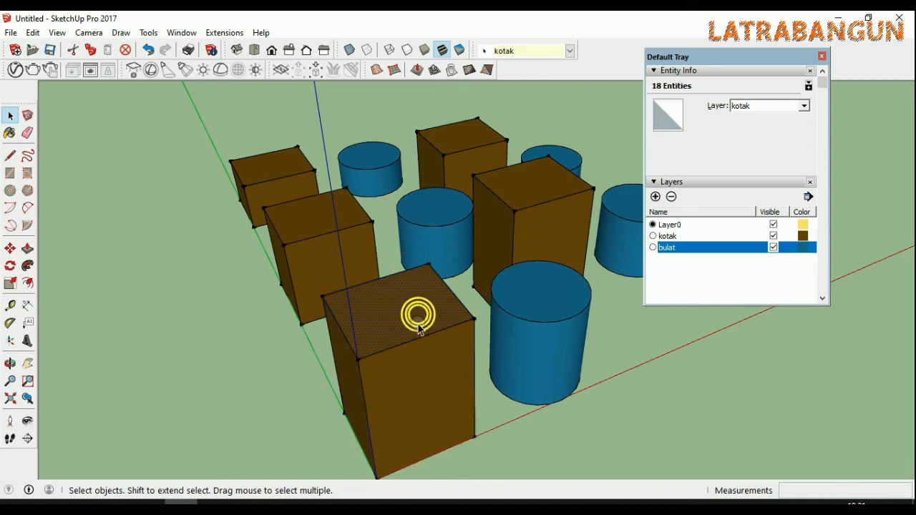
pyautogui.scroll(3, 418, 328)
pyautogui.scroll(-4, 409, 323)
pyautogui.click(408, 376)
pyautogui.click(341, 372)
pyautogui.click(404, 386)
pyautogui.scroll(-4, 412, 388)
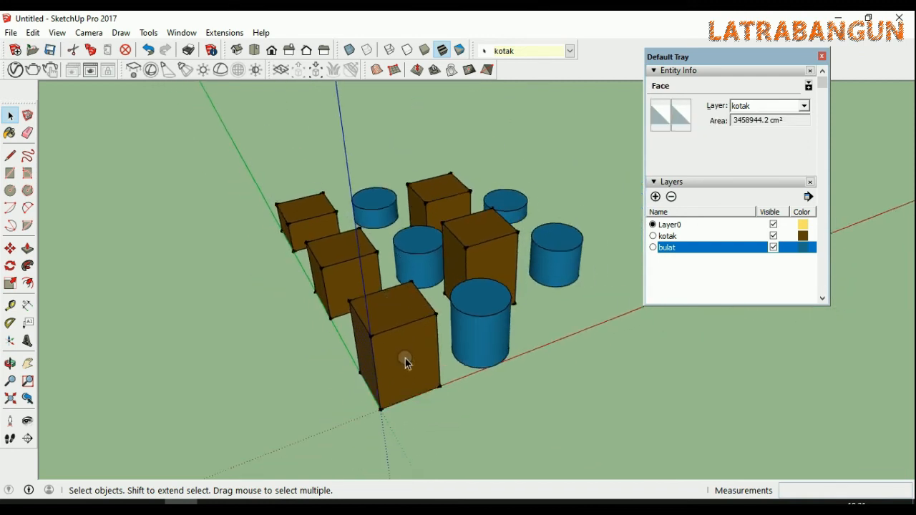
pyautogui.scroll(2, 405, 359)
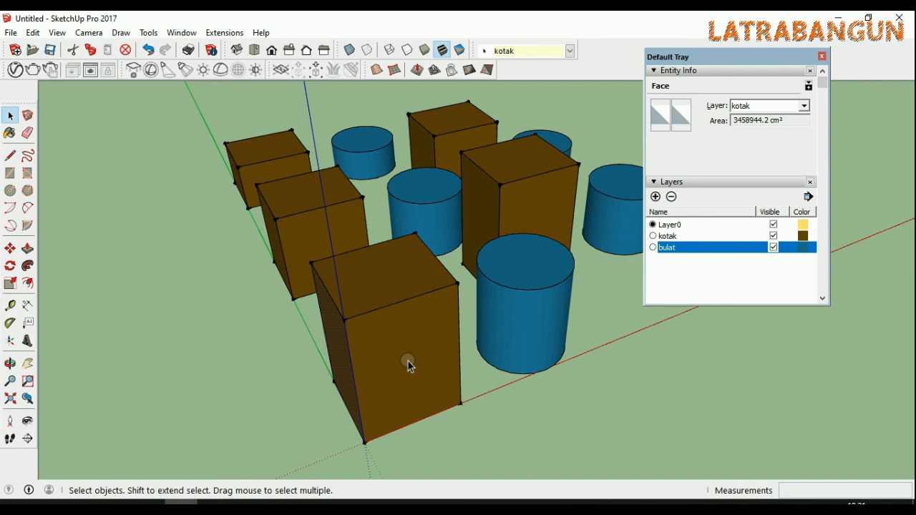
pyautogui.scroll(-2, 429, 337)
pyautogui.click(547, 168)
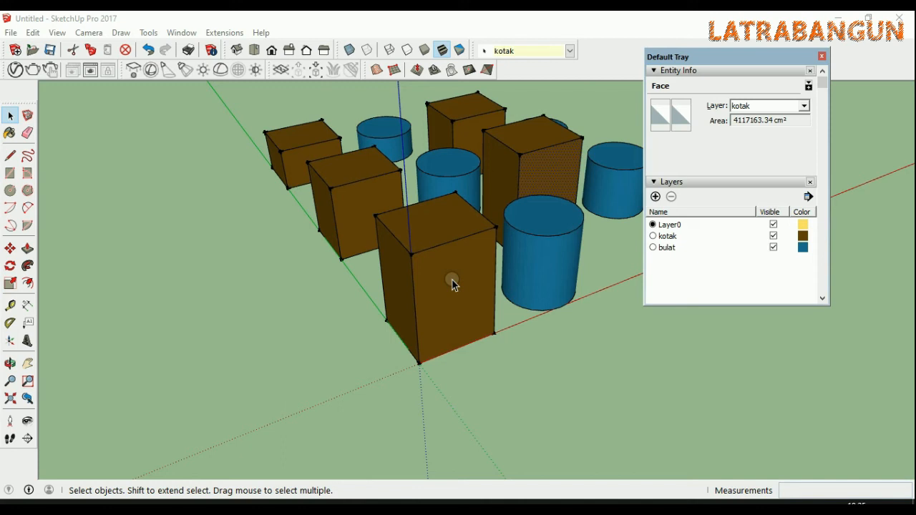
pyautogui.click(447, 224)
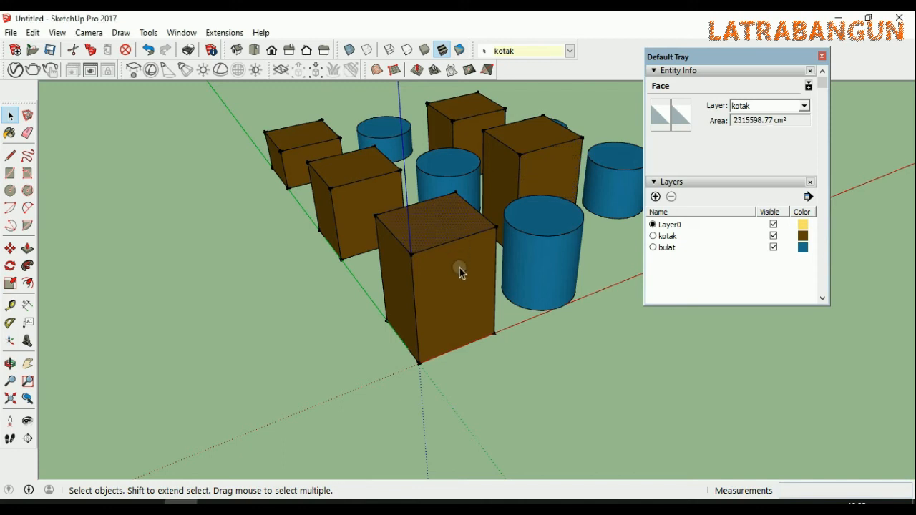
pyautogui.click(398, 272)
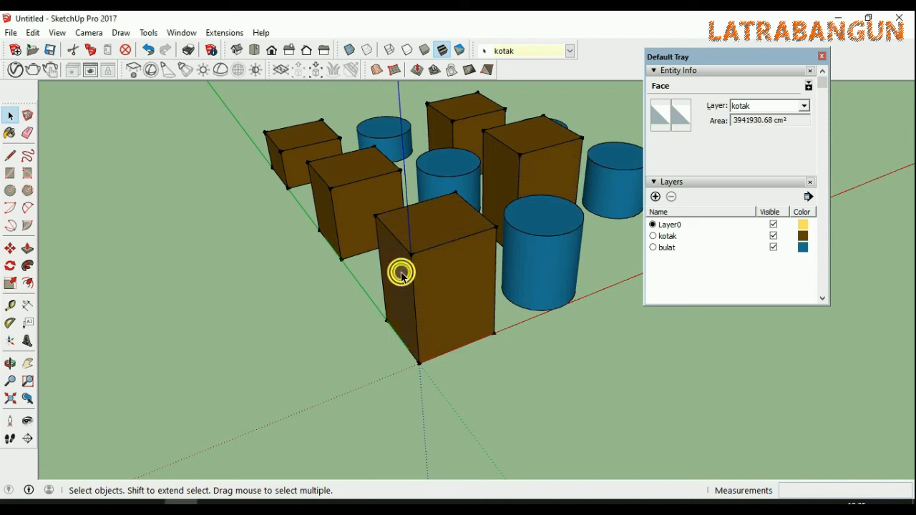
# - Add three new layers named kotak1, kotak2 and kotak3
pyautogui.click(655, 196)
pyautogui.write('k')
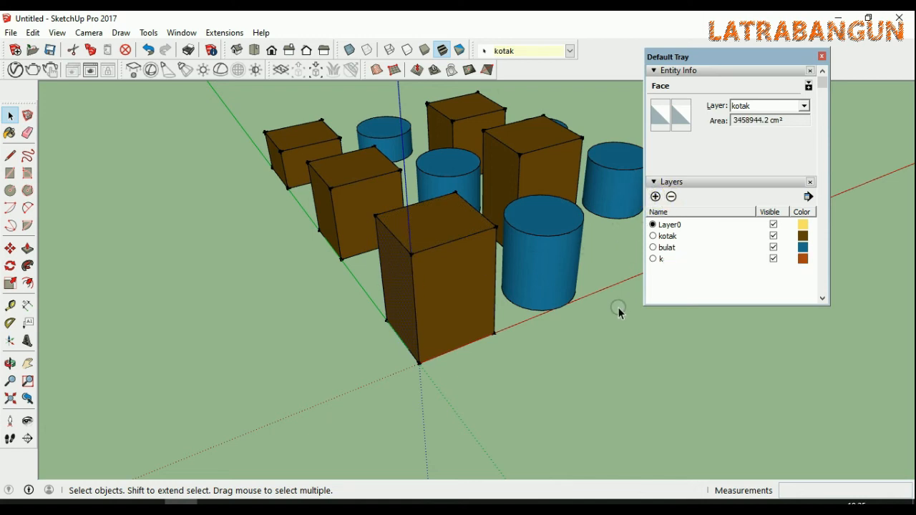
pyautogui.write('otak1')
pyautogui.click(655, 196)
pyautogui.write('kotak')
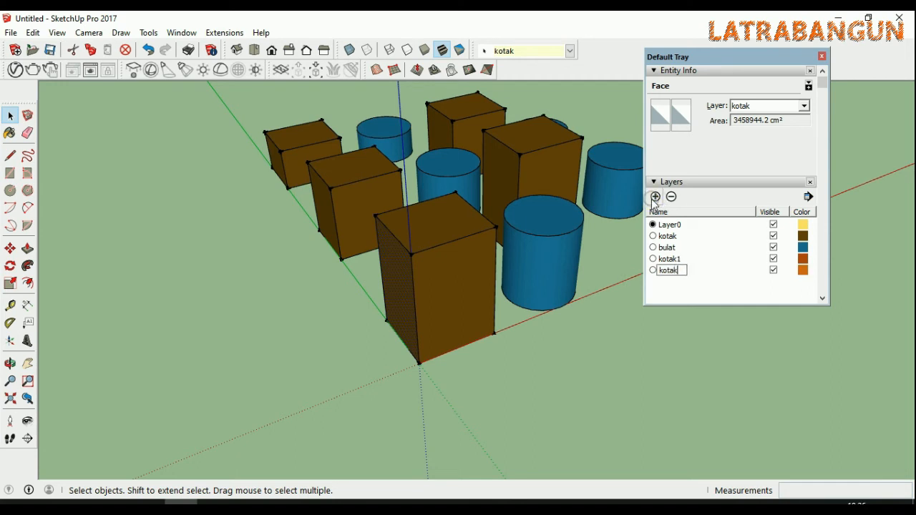
pyautogui.write('2')
pyautogui.click(655, 196)
pyautogui.write('kotak3')
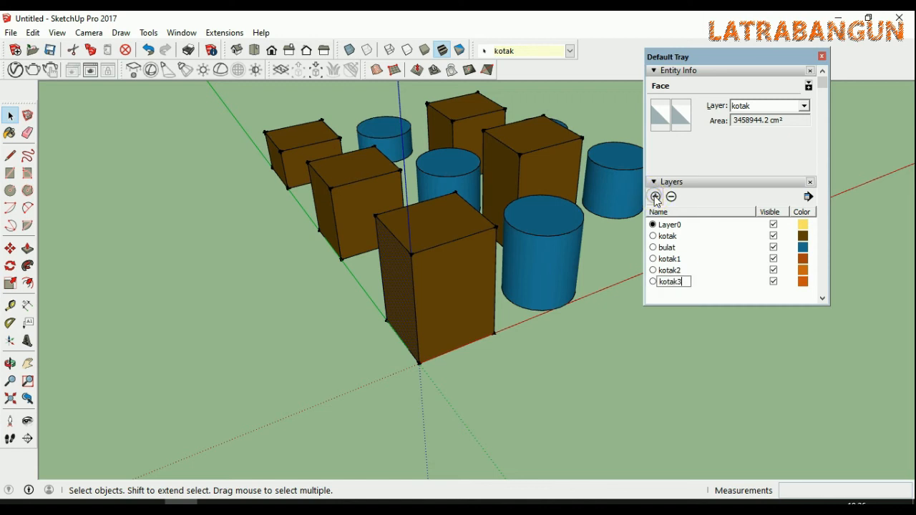
pyautogui.press('Return')
# - Assign the nearest box's top face to layer kotak1 and its front face along the red axis to layer kotak2
pyautogui.click(435, 227)
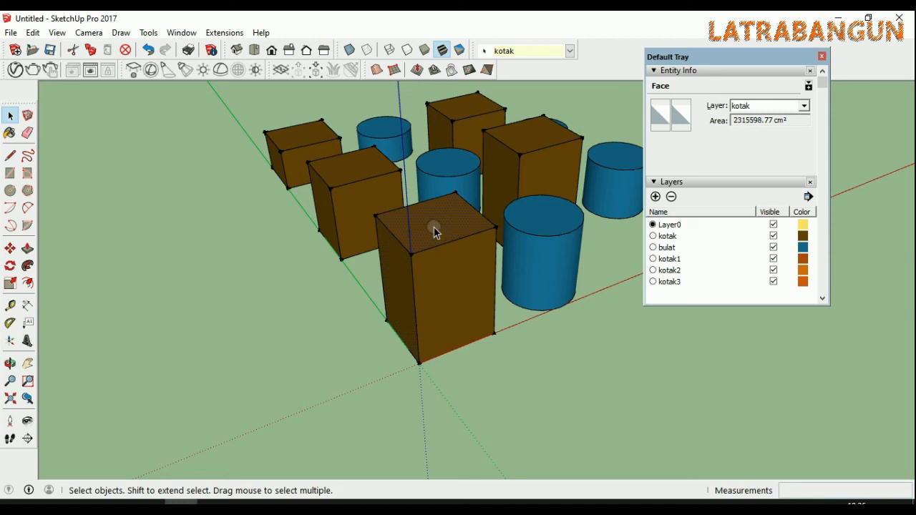
pyautogui.click(569, 51)
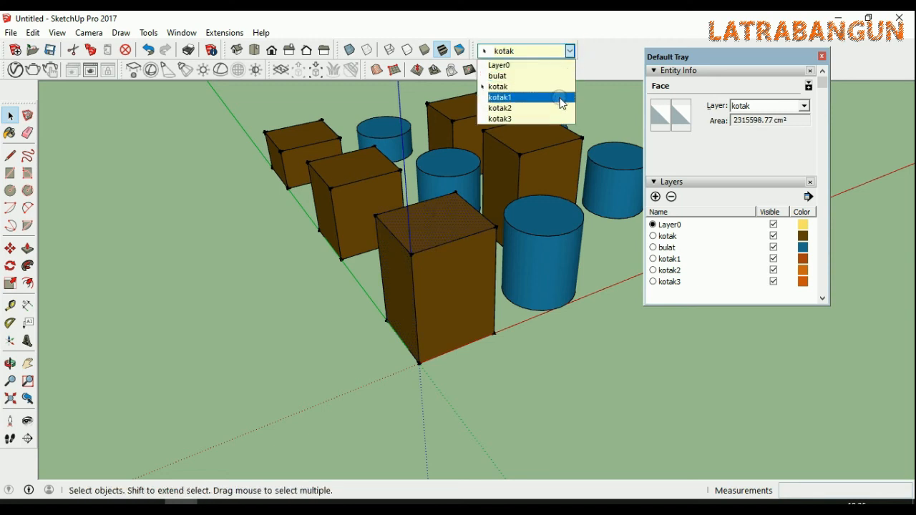
pyautogui.click(561, 100)
pyautogui.click(468, 274)
pyautogui.click(570, 50)
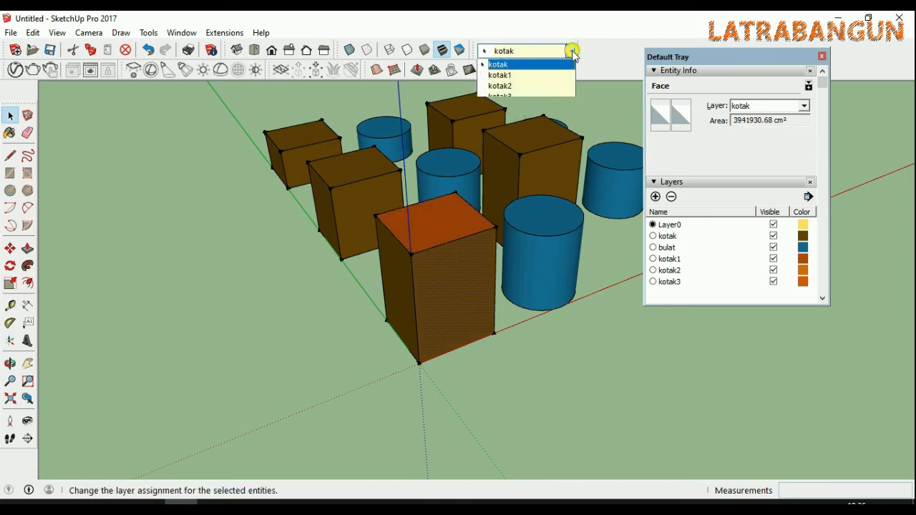
pyautogui.click(542, 107)
# - Assign the nearest box's side face along the green axis to layer kotak3 and clear the selection
pyautogui.click(397, 262)
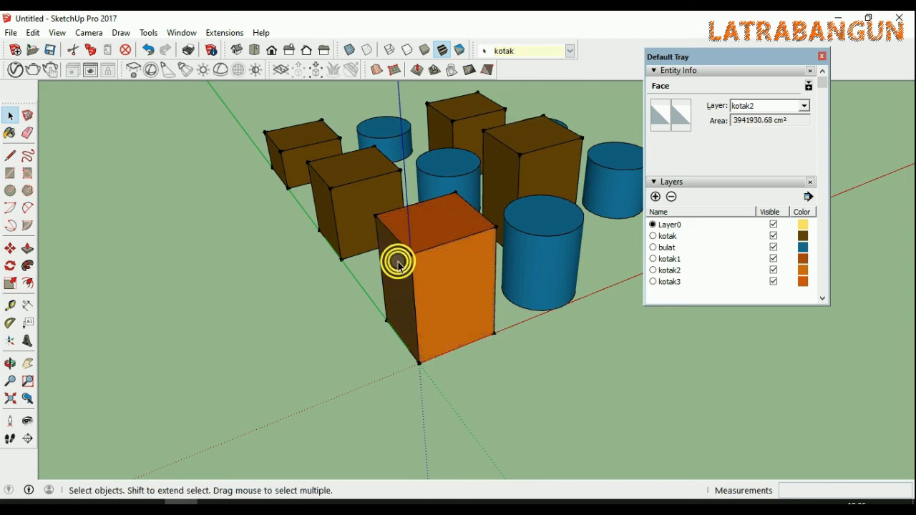
pyautogui.click(569, 50)
pyautogui.click(544, 119)
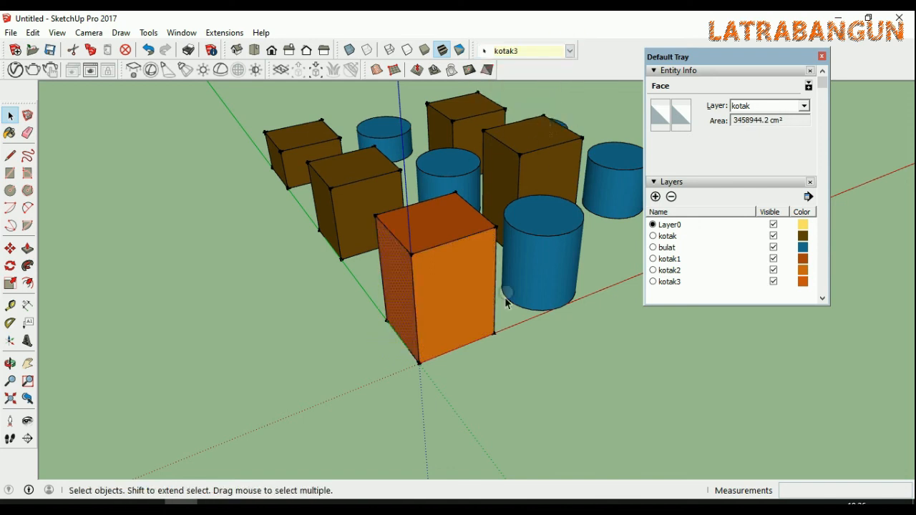
pyautogui.click(500, 357)
# - Change the colour of layer kotak2 to bright red and the colour of layer kotak3 to green
pyautogui.click(802, 272)
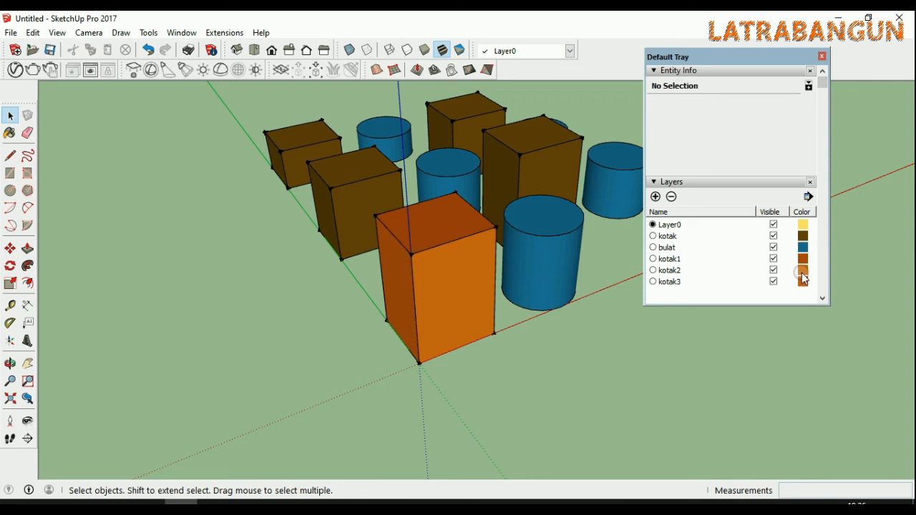
pyautogui.click(416, 233)
pyautogui.moveTo(417, 233); pyautogui.dragTo(441, 237)
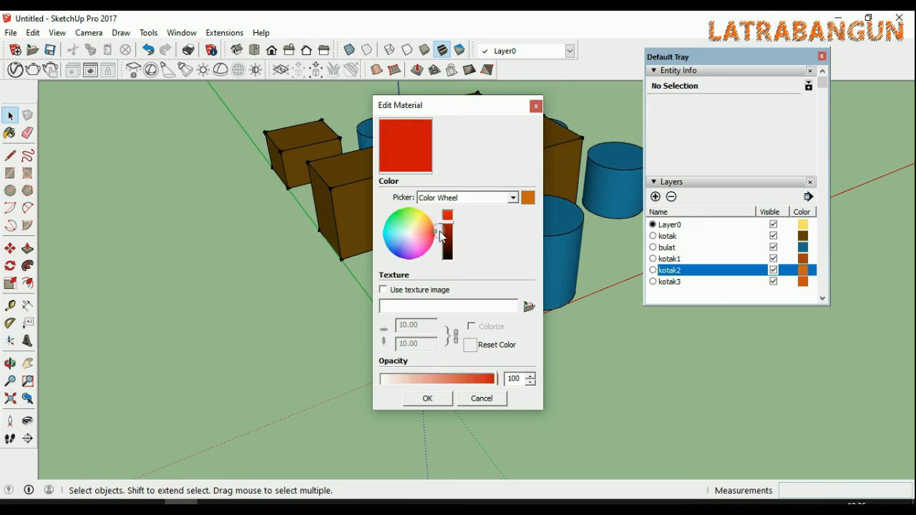
pyautogui.click(432, 399)
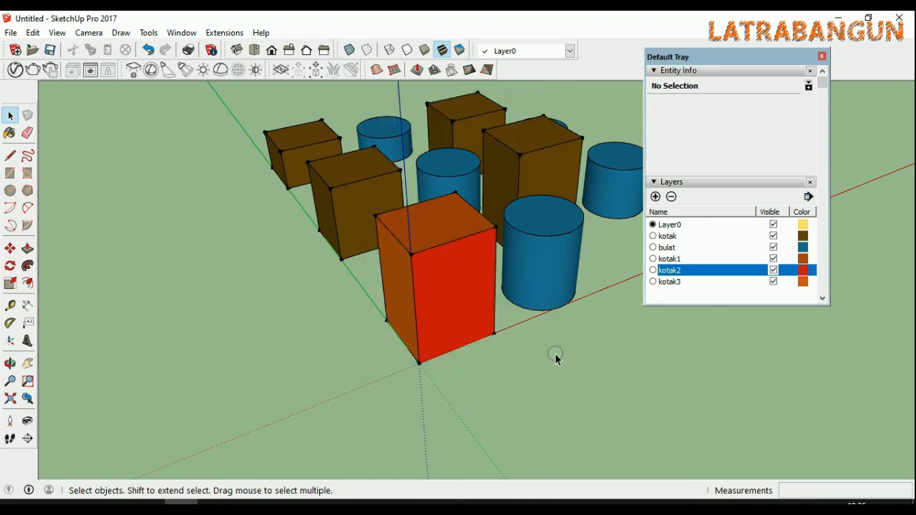
pyautogui.click(803, 282)
pyautogui.click(423, 222)
pyautogui.moveTo(422, 222); pyautogui.dragTo(400, 216)
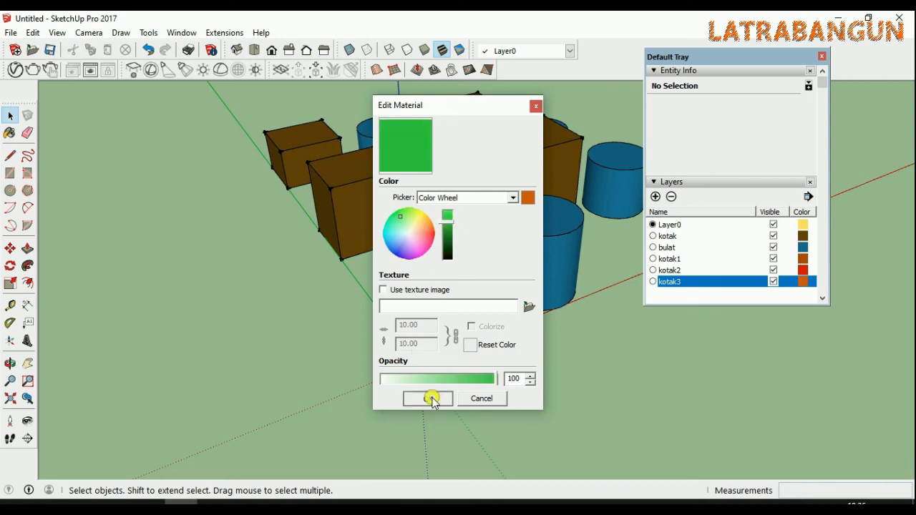
pyautogui.click(433, 399)
# - Change the colour of layer kotak1 to purple
pyautogui.click(803, 259)
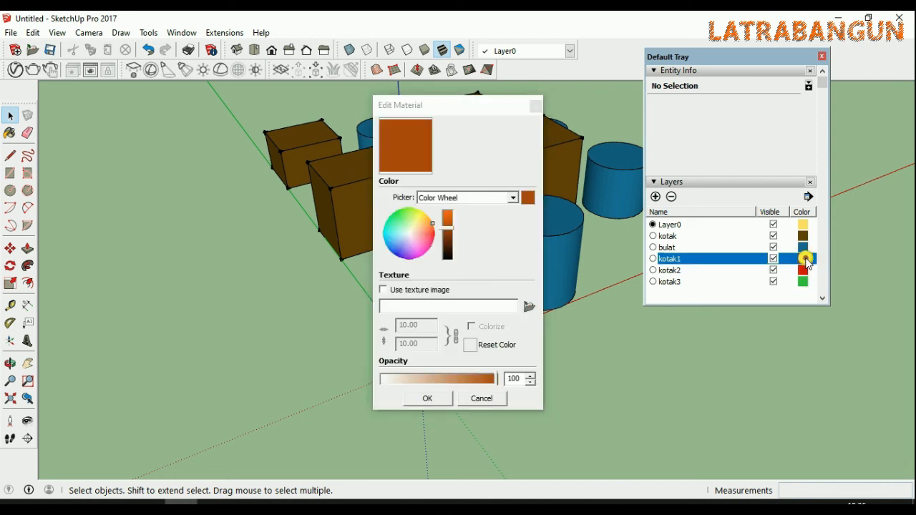
pyautogui.moveTo(432, 228)
pyautogui.mouseDown()
pyautogui.moveTo(420, 249)
pyautogui.moveTo(429, 270)
pyautogui.mouseUp()
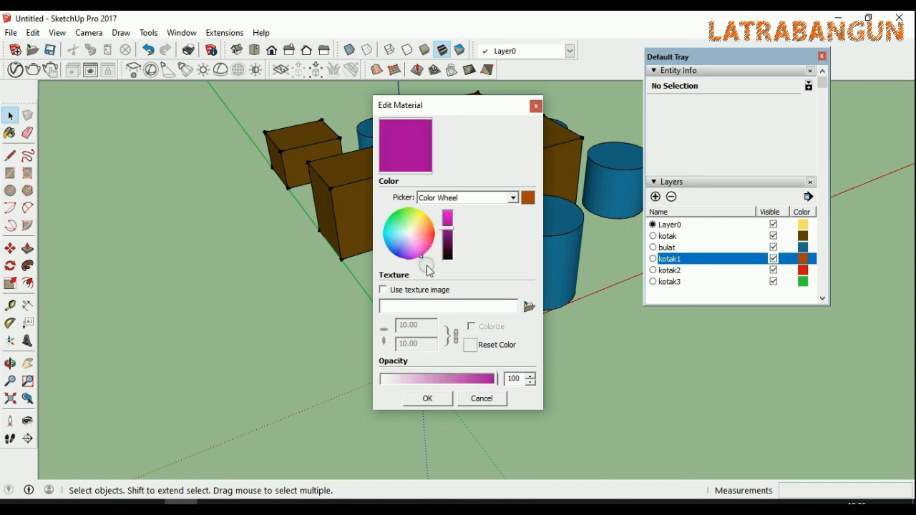
pyautogui.click(427, 399)
# - Examine the nearest box's purple, red and green faces from several angles and distances
pyautogui.scroll(2, 455, 259)
pyautogui.scroll(-3, 355, 245)
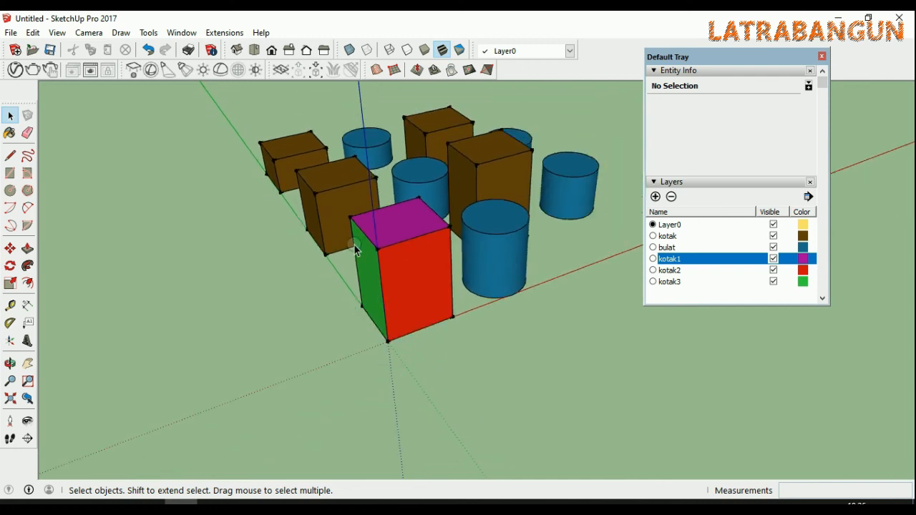
pyautogui.scroll(3, 408, 249)
pyautogui.moveTo(402, 252); pyautogui.dragTo(174, 293, button='middle')
pyautogui.moveTo(291, 207); pyautogui.dragTo(420, 239, button='middle')
pyautogui.scroll(2, 442, 252)
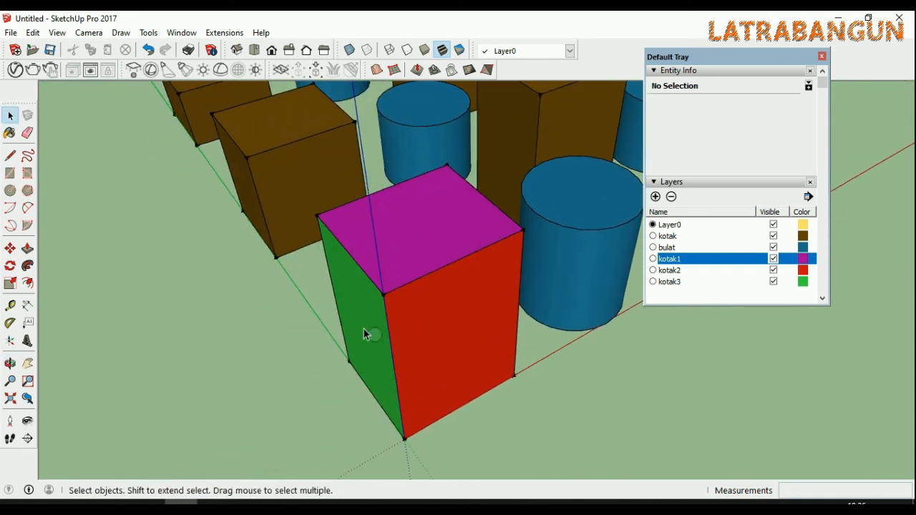
pyautogui.moveTo(421, 324); pyautogui.dragTo(383, 358, button='middle')
pyautogui.moveTo(337, 320); pyautogui.dragTo(398, 232, button='middle')
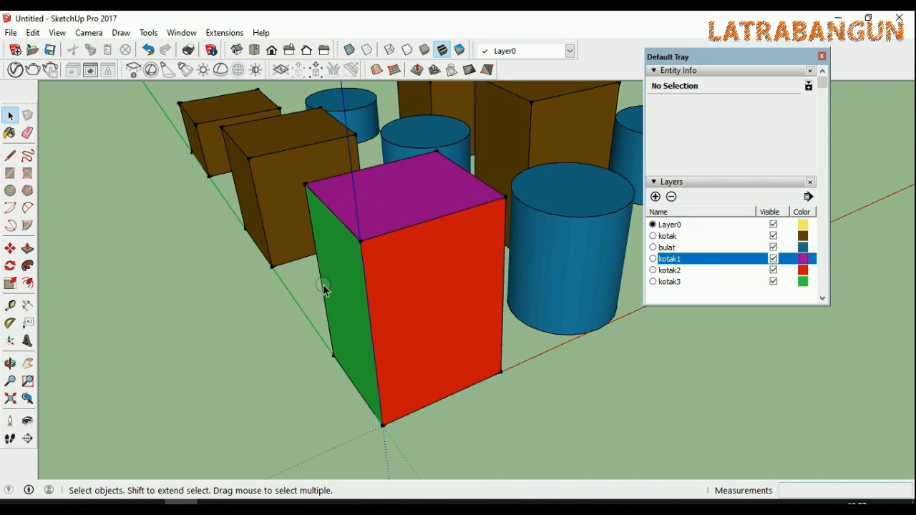
# - Turn off the visibility of layers kotak1, kotak2 and kotak3 and look inside the opened box
pyautogui.click(774, 258)
pyautogui.click(774, 270)
pyautogui.click(774, 281)
pyautogui.moveTo(440, 338); pyautogui.dragTo(510, 242, button='middle')
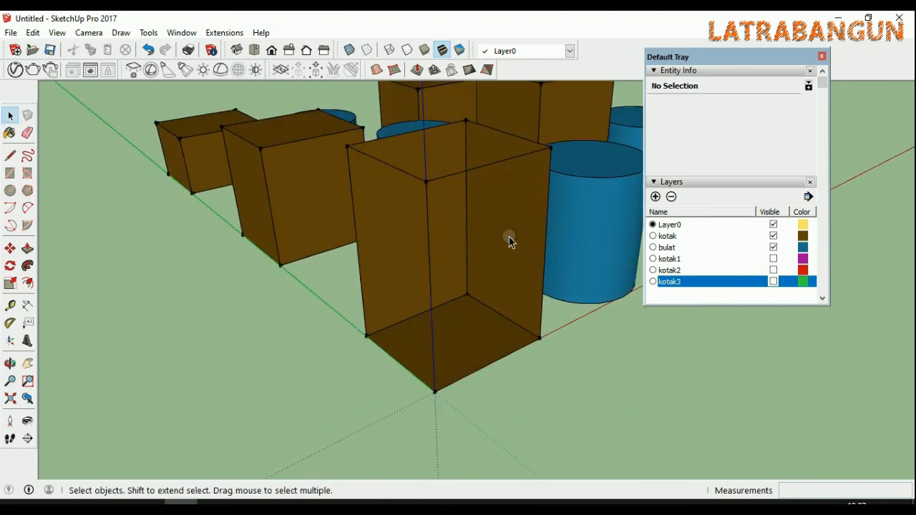
pyautogui.scroll(3, 509, 198)
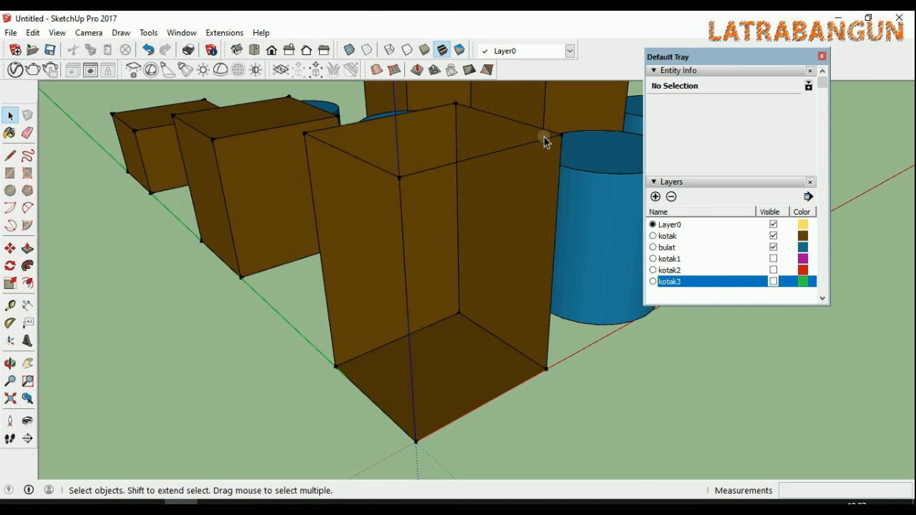
# - Make layers kotak1, kotak2 and kotak3 visible again and view all the boxes and cylinders from above
pyautogui.click(773, 259)
pyautogui.click(775, 271)
pyautogui.click(773, 270)
pyautogui.click(773, 281)
pyautogui.moveTo(443, 357); pyautogui.dragTo(531, 188, button='middle')
pyautogui.scroll(3, 458, 179)
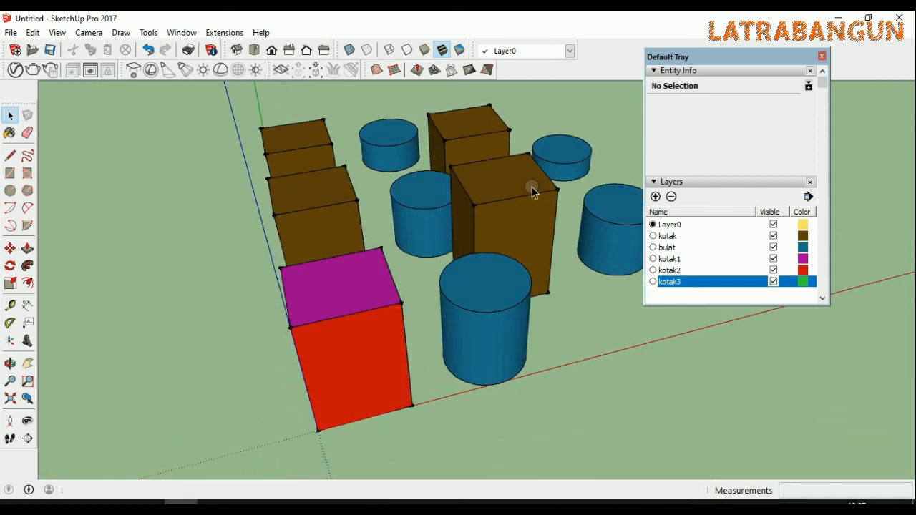